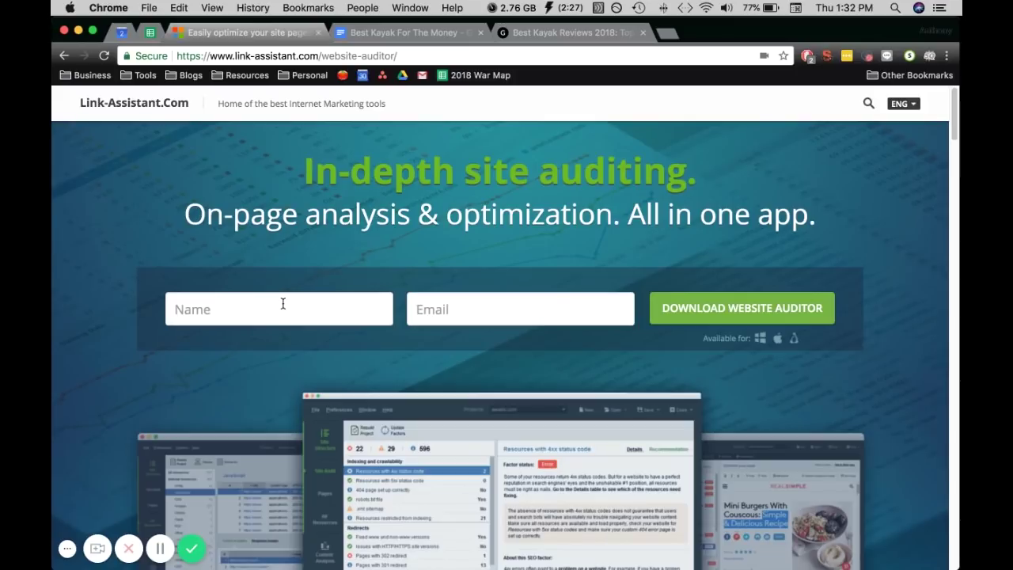
Step: Look over the WebSite Auditor web page and its download form
scroll(309, 196, "down", 5)
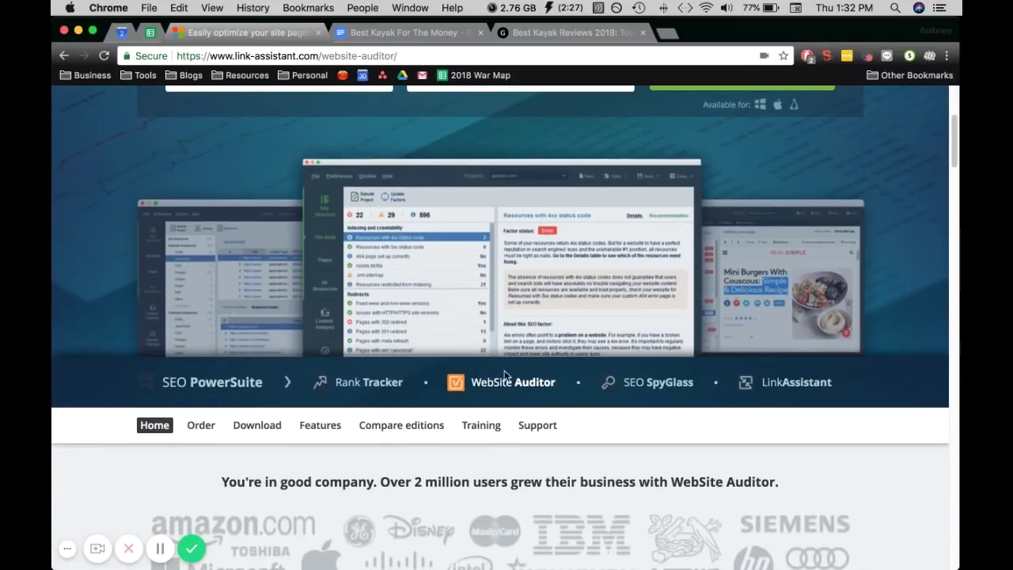
scroll(518, 419, "up", 5)
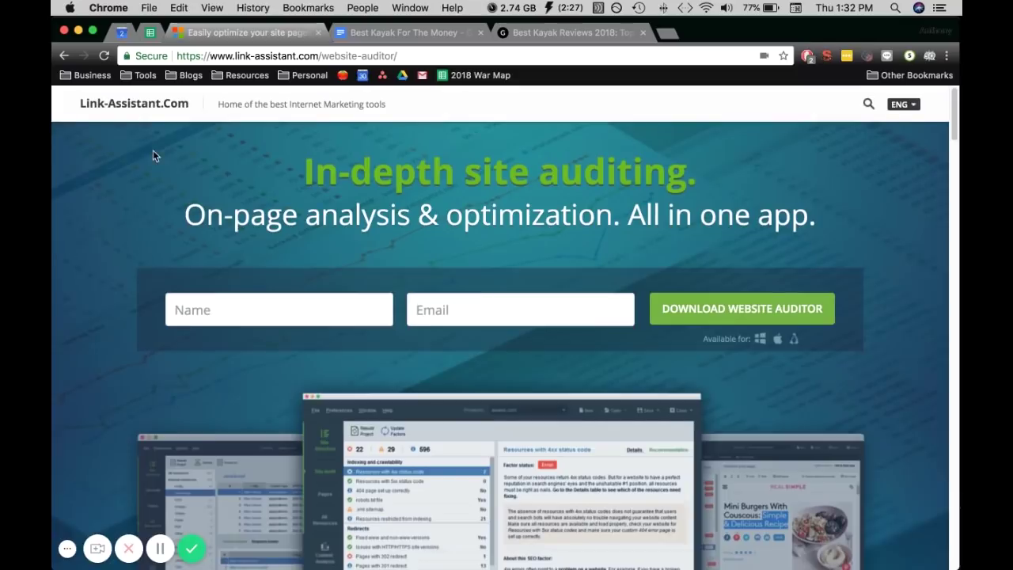
scroll(526, 316, "down", 10)
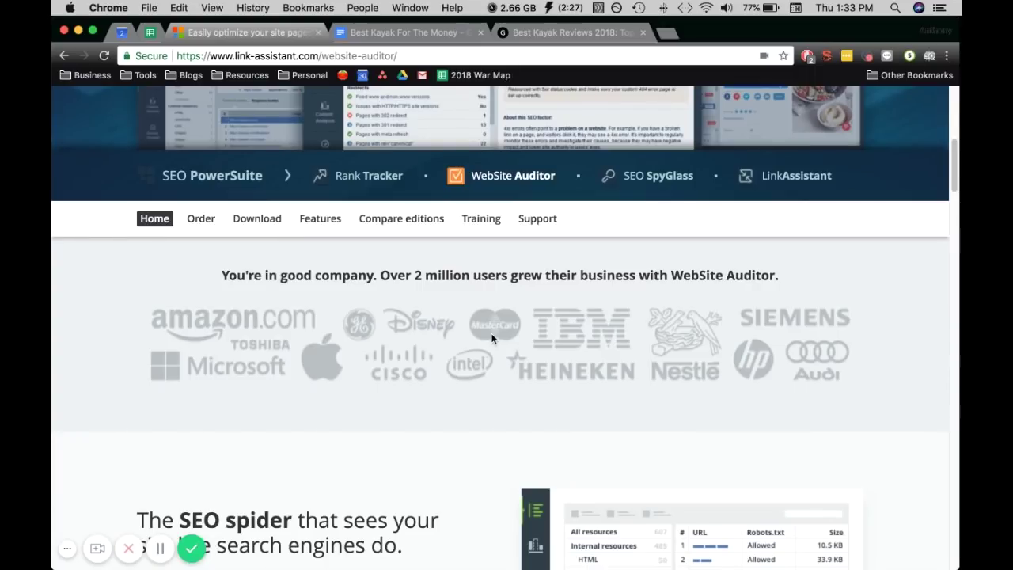
scroll(552, 412, "up", 6)
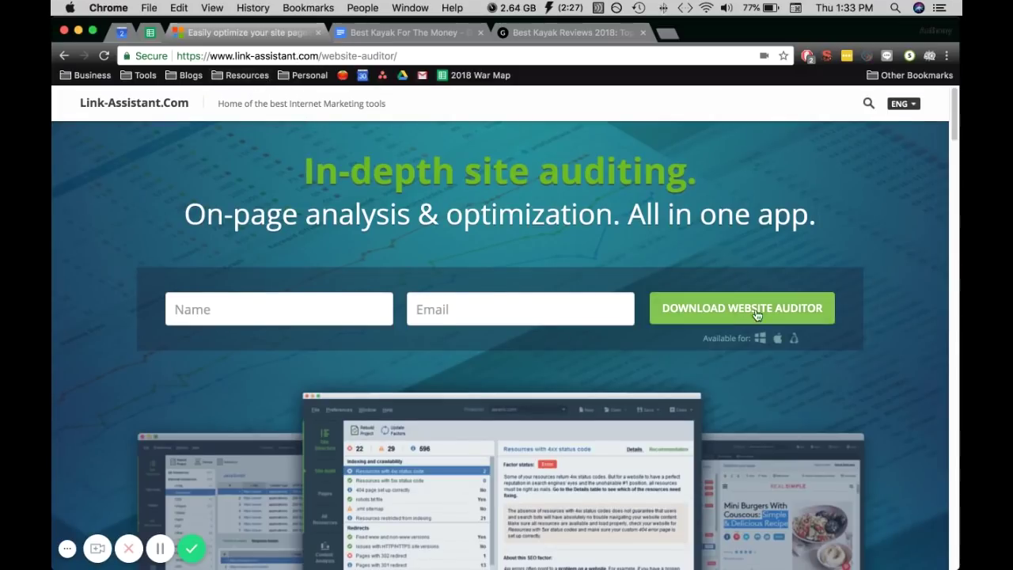
scroll(596, 356, "down", 5)
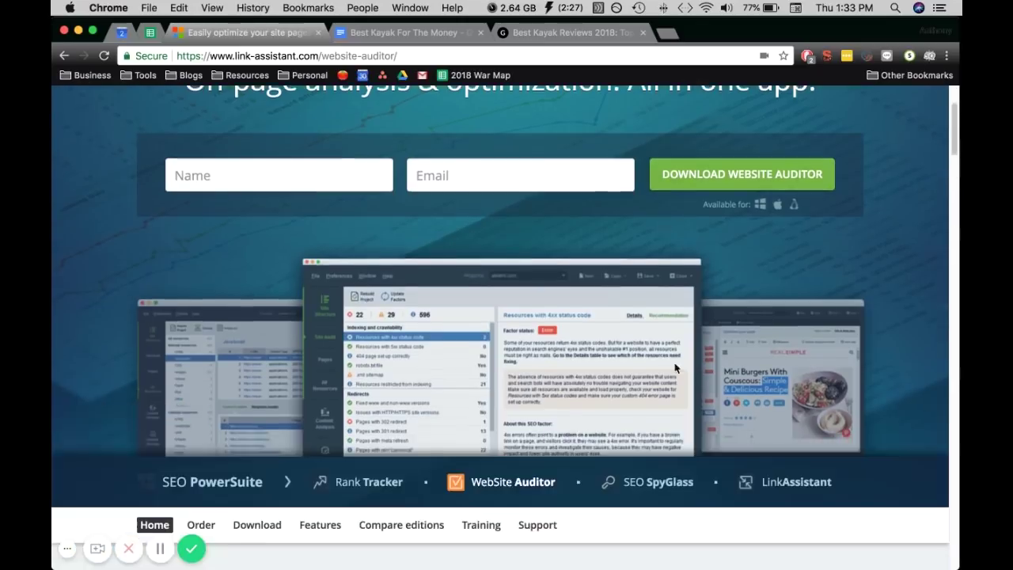
scroll(626, 296, "up", 4)
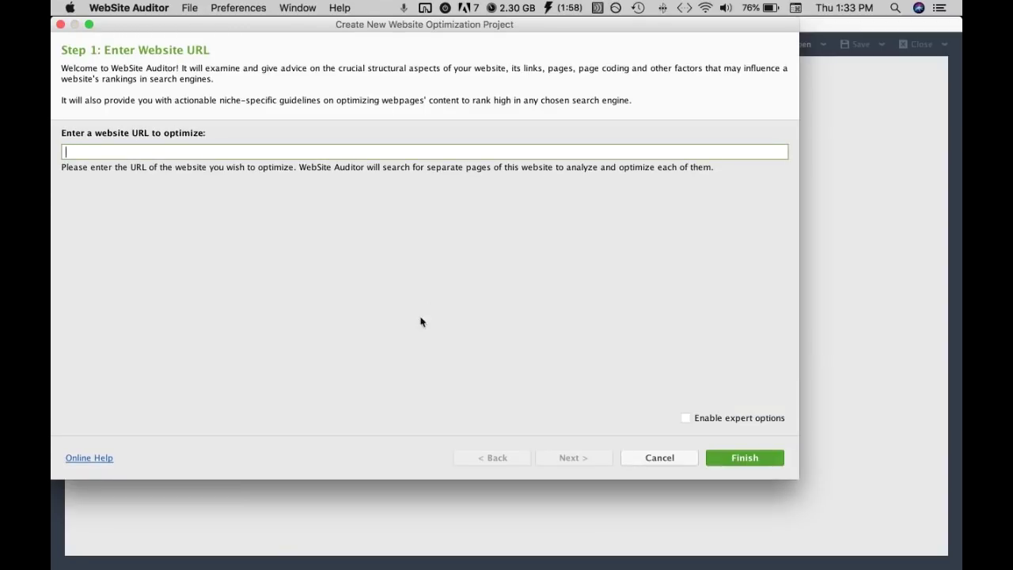
Step: Switch to Chrome and copy the address of the Best Kayak Reviews homepage
mouse_move(341, 558)
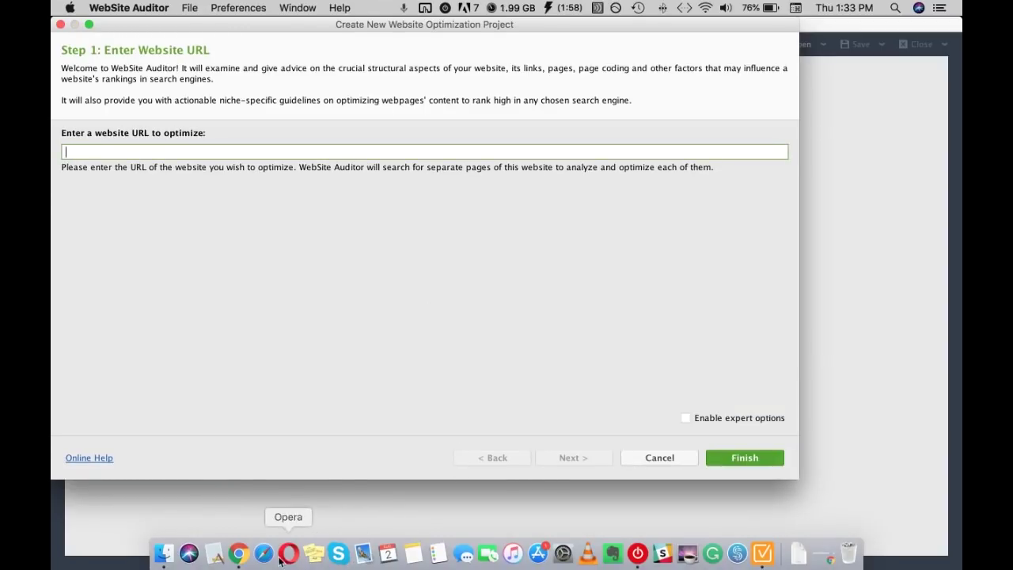
left_click(238, 553)
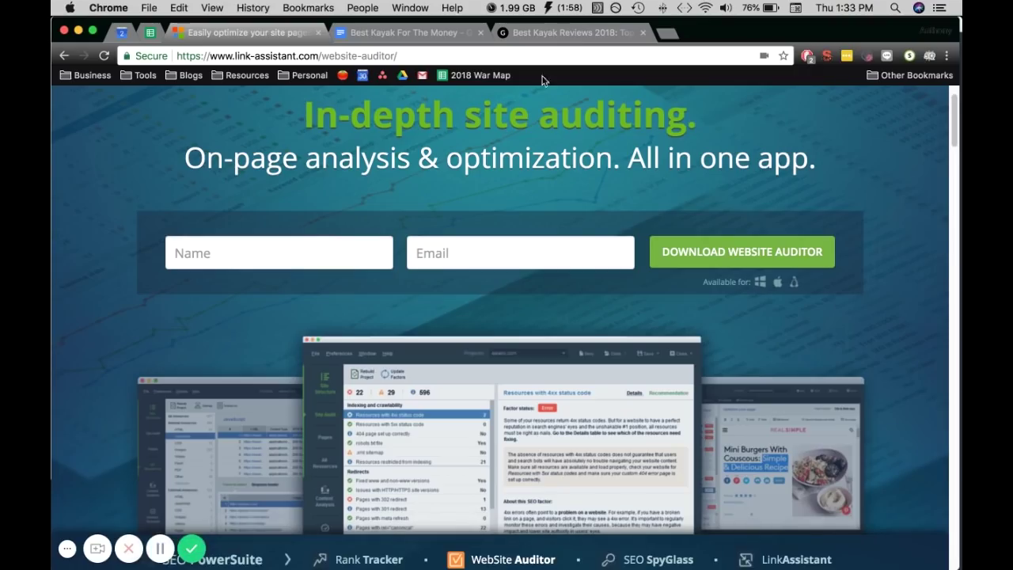
left_click(612, 33)
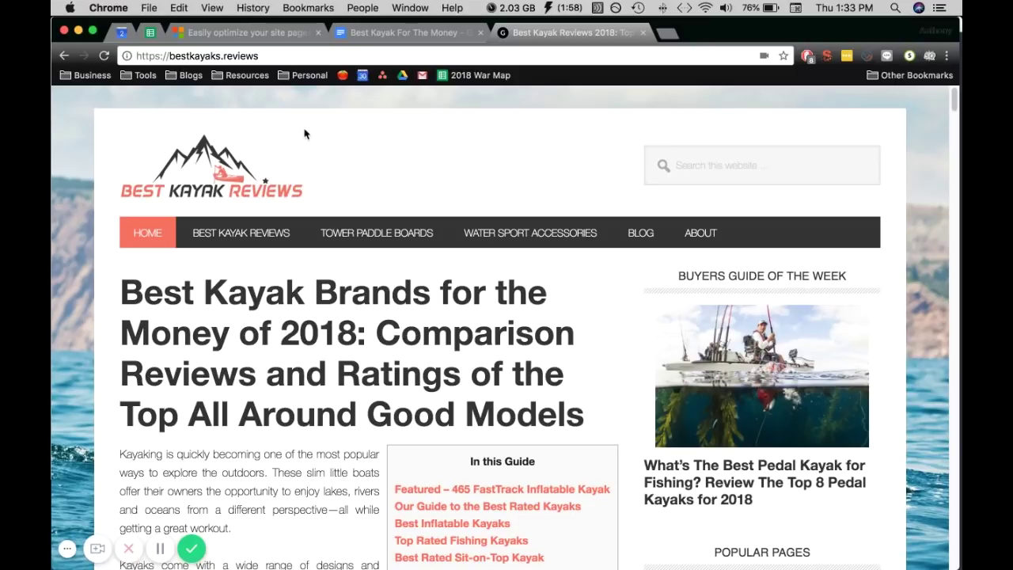
left_click(290, 57)
key("super+c")
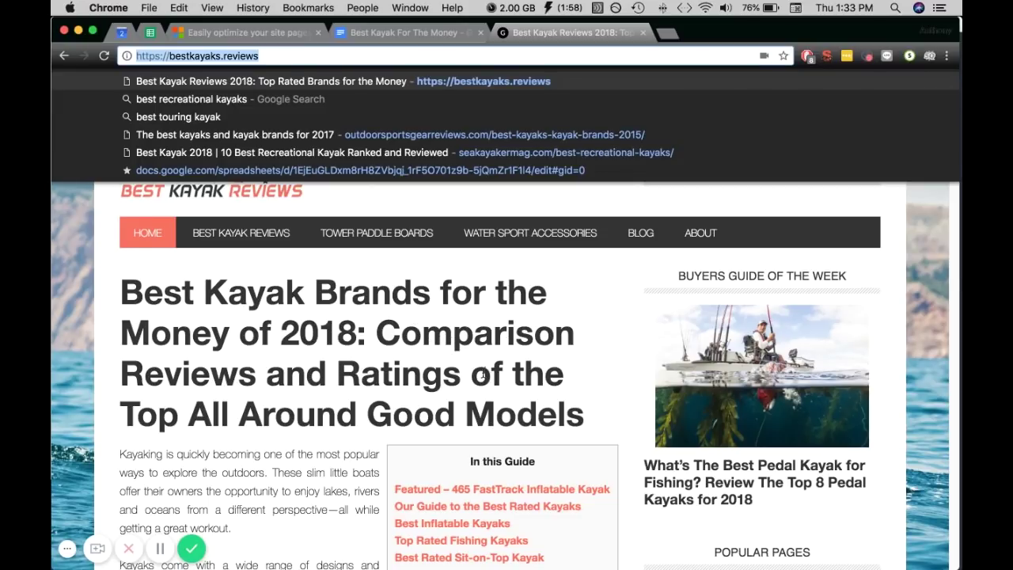
key("ctrl+Up")
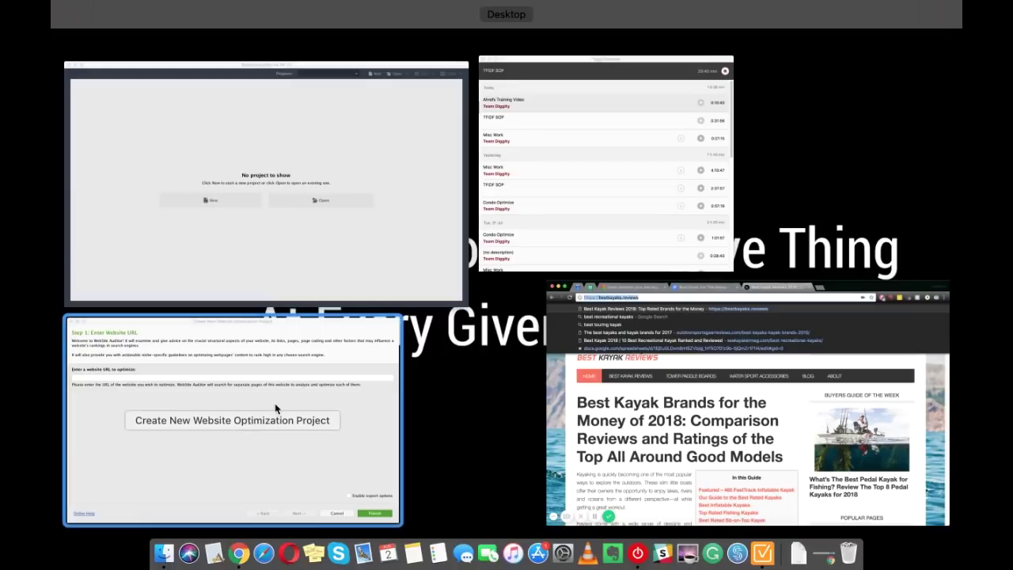
left_click(276, 409)
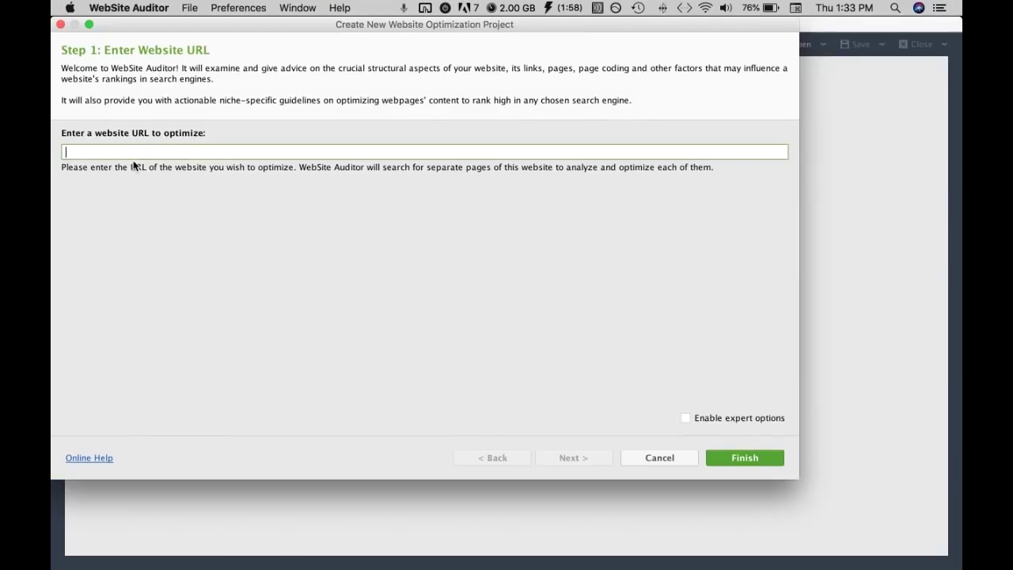
key("super+v")
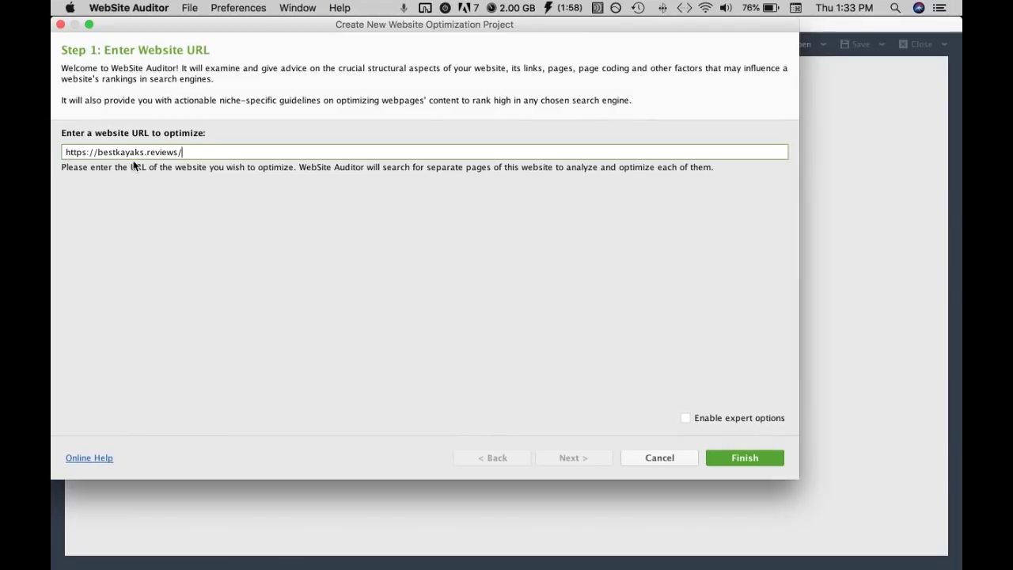
left_click(766, 459)
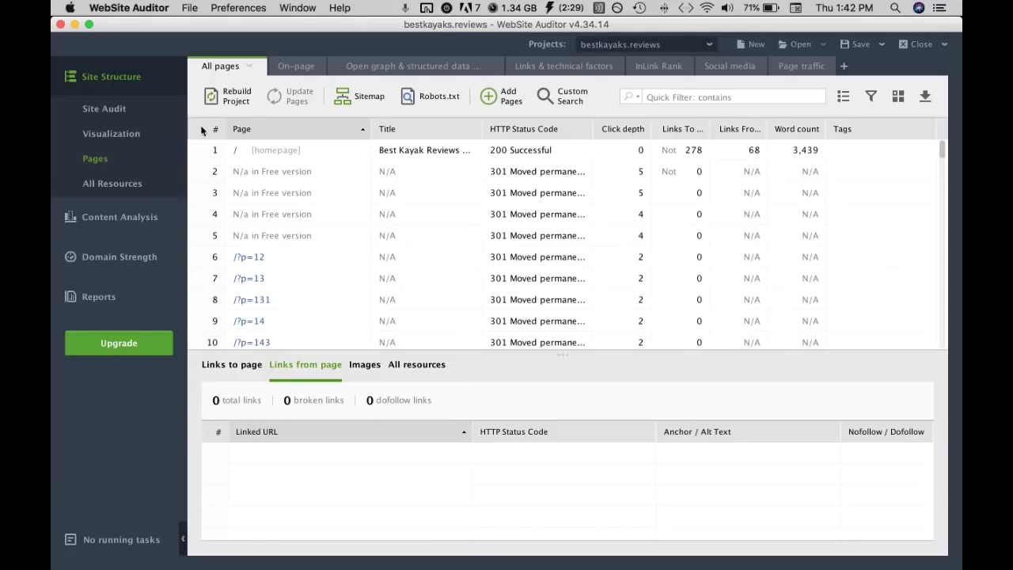
left_click(130, 217)
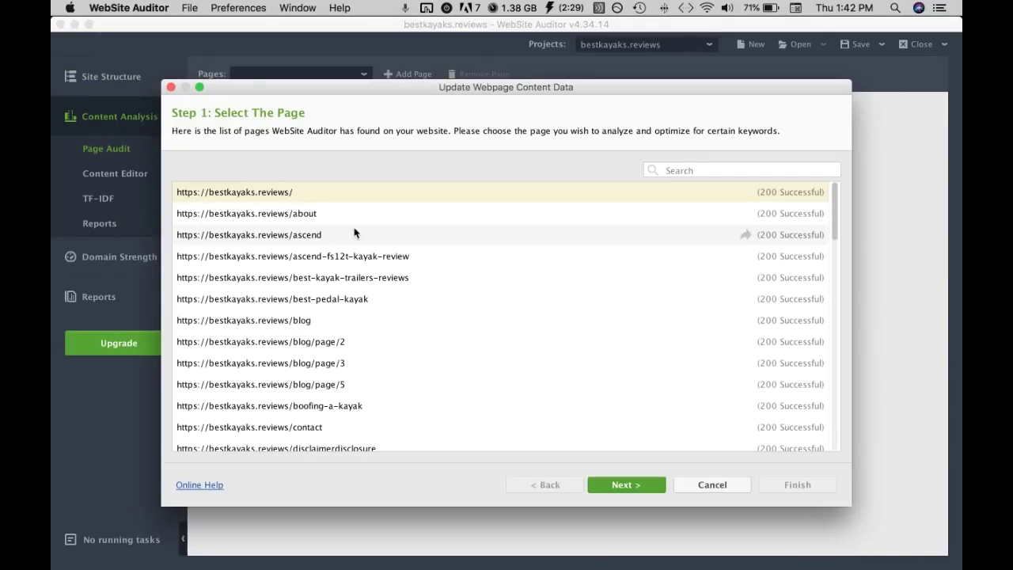
key("ctrl+Up")
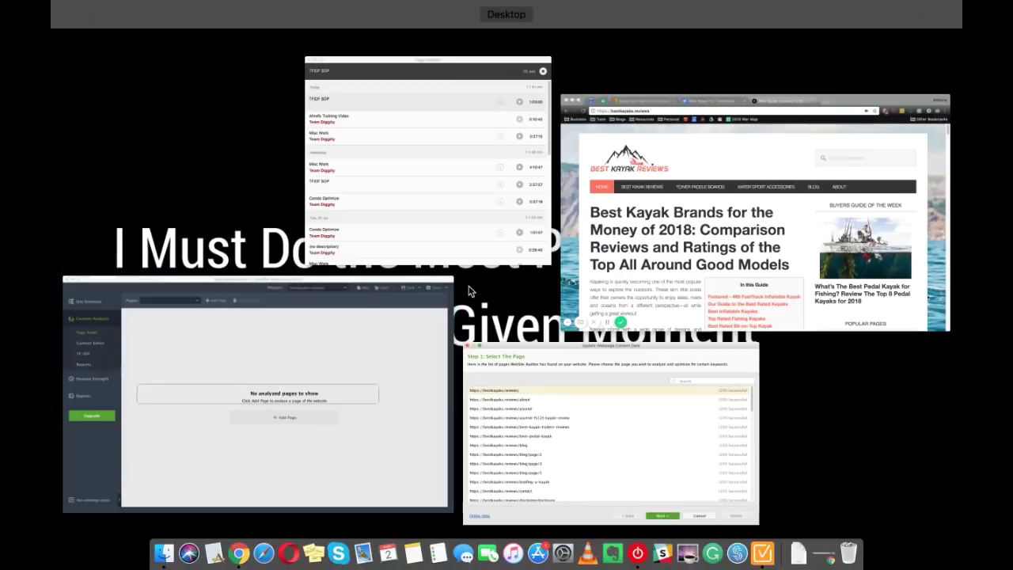
left_click(628, 290)
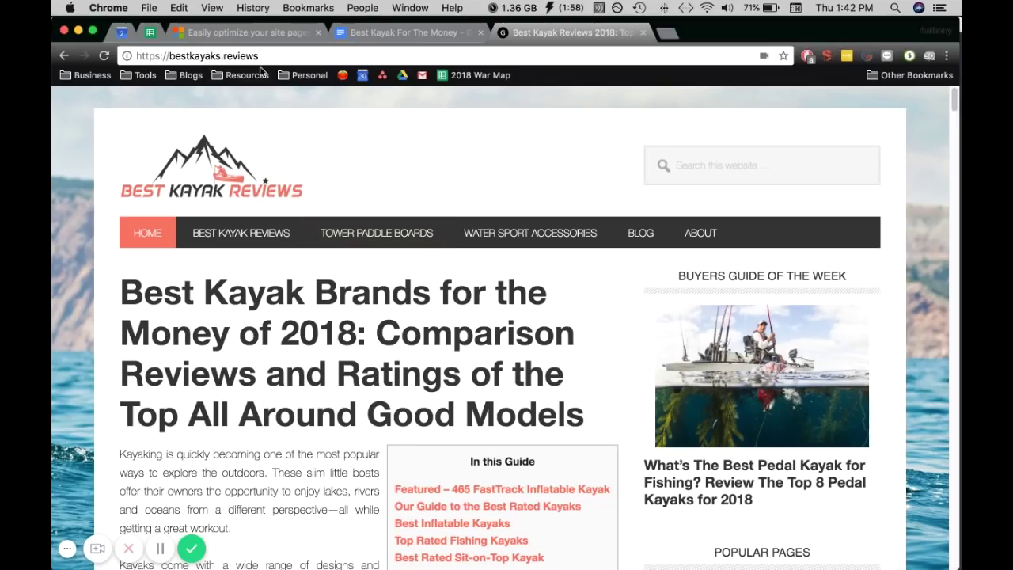
key("ctrl+Up")
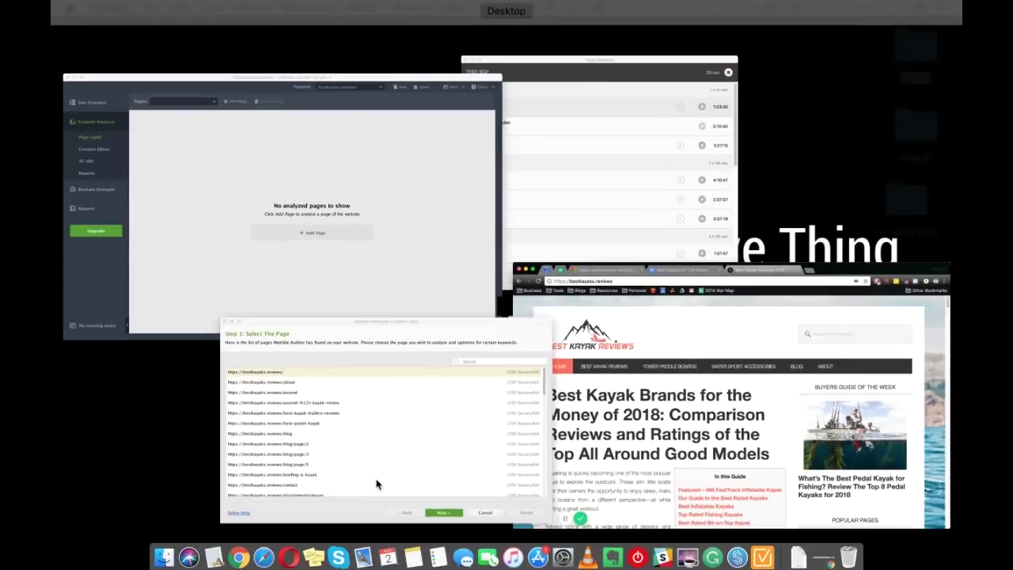
left_click(376, 484)
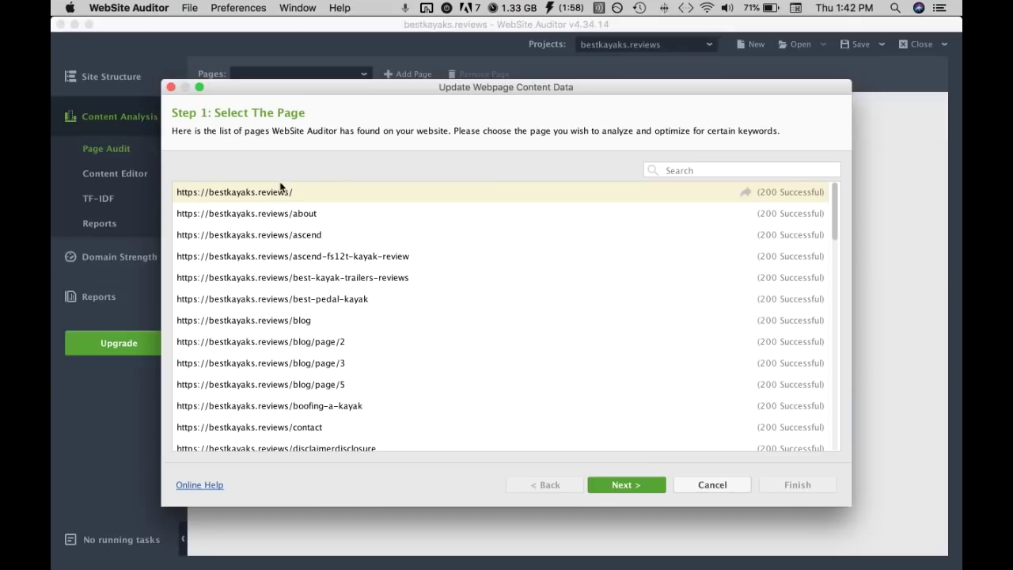
left_click(633, 486)
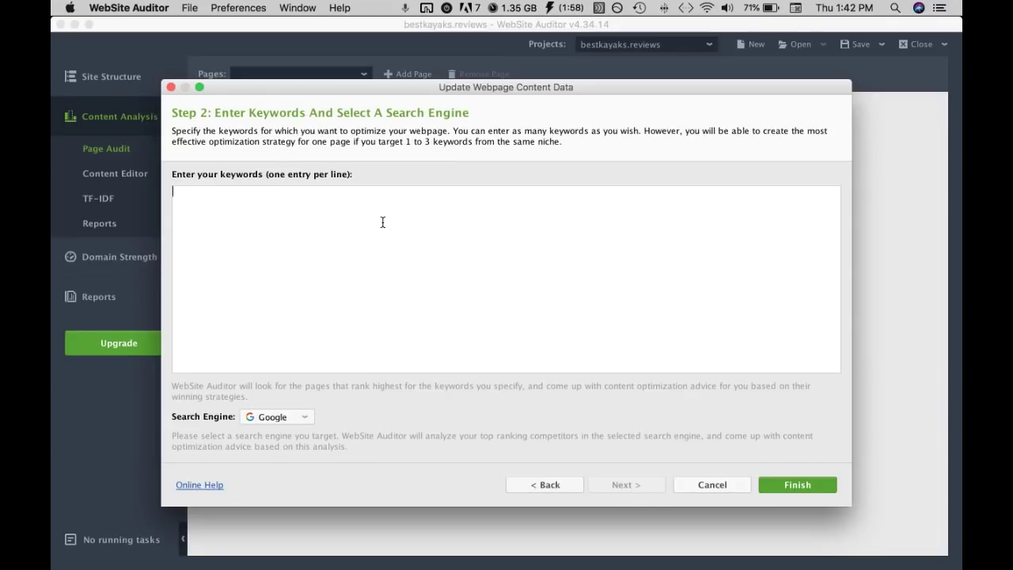
Step: Copy "Best Kayak" from the homepage headline in Chrome and enter it as the target keyword in WebSite Auditor
key("ctrl+Up")
left_click(645, 251)
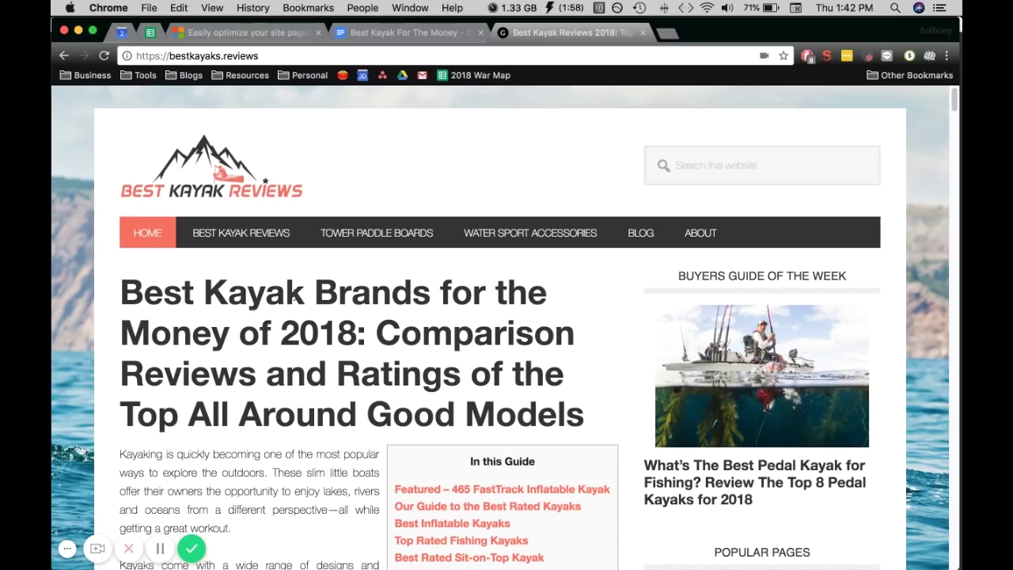
left_click_drag(297, 295, 124, 290)
key("super+c")
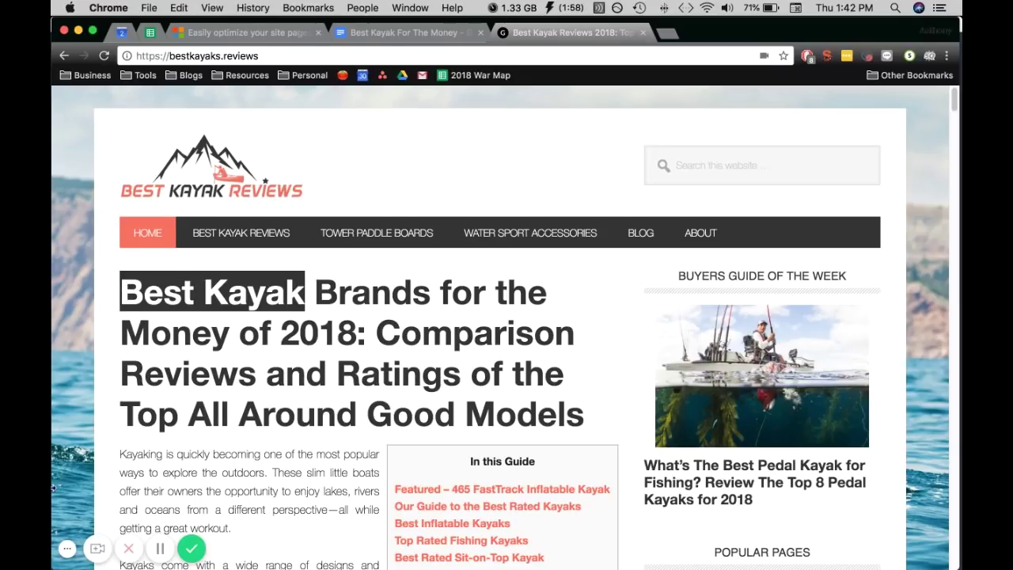
key("ctrl+Up")
left_click(211, 266)
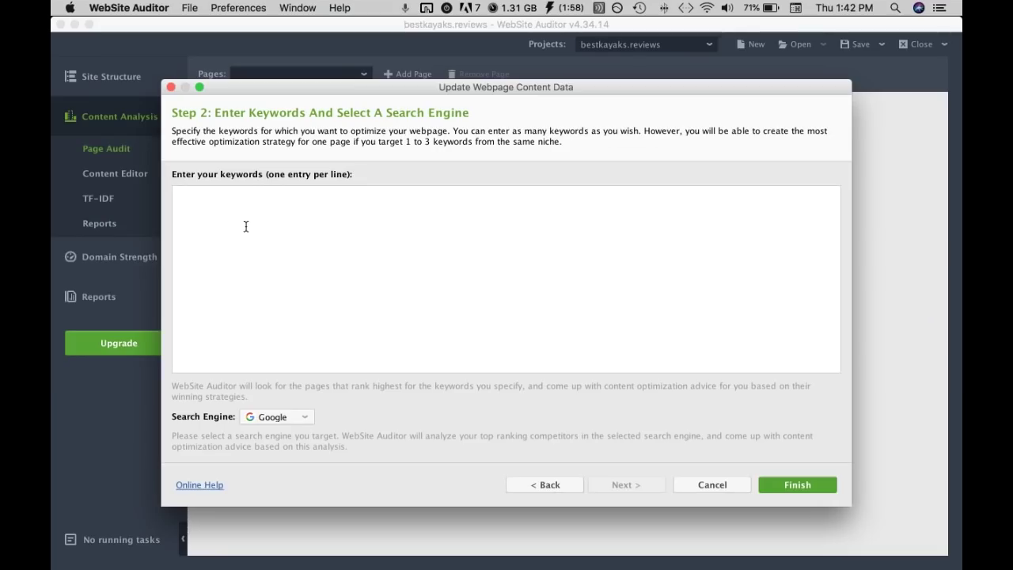
key("super+v")
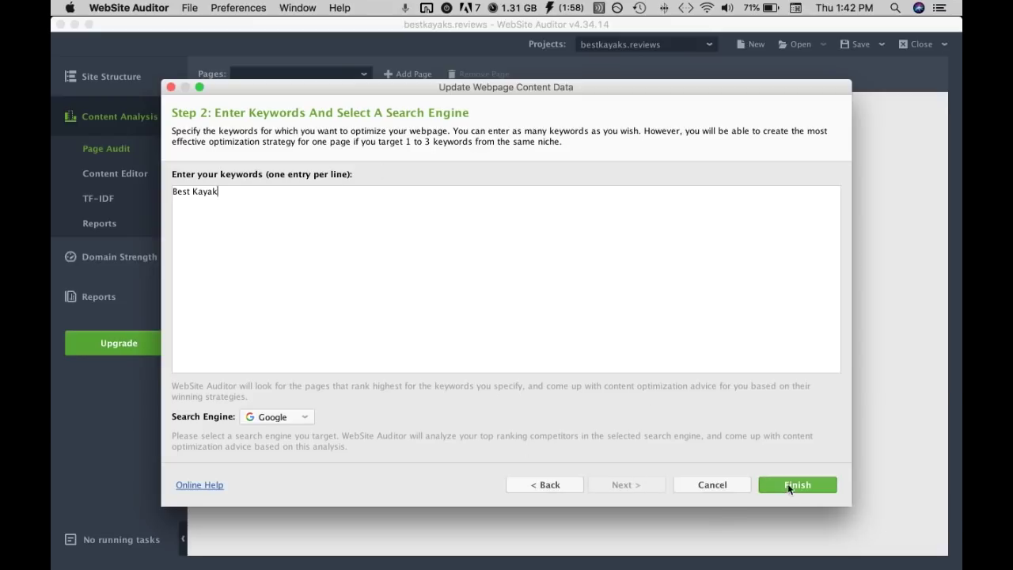
Step: Select Google as the target search engine and run the page analysis
left_click(307, 419)
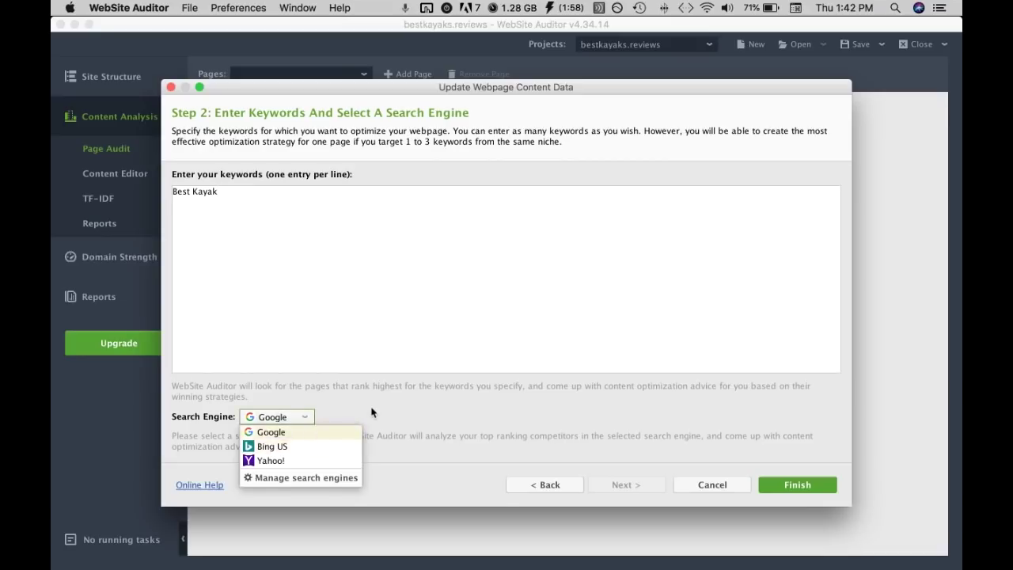
left_click(305, 428)
left_click(784, 484)
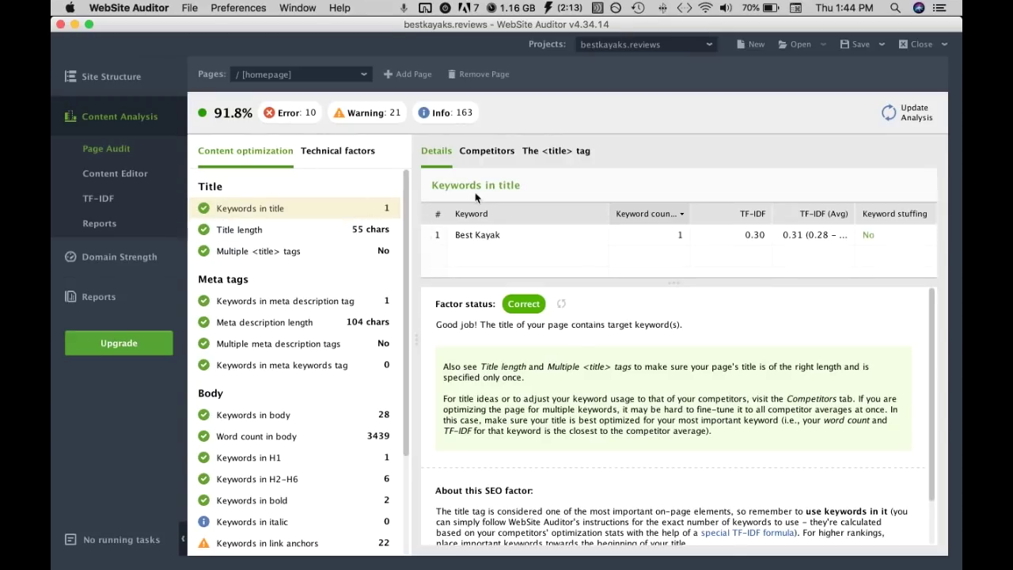
Step: Open the homepage's TF-IDF analysis and its keyword competition list, and widen the Competitor URL column
scroll(624, 410, "down", 2)
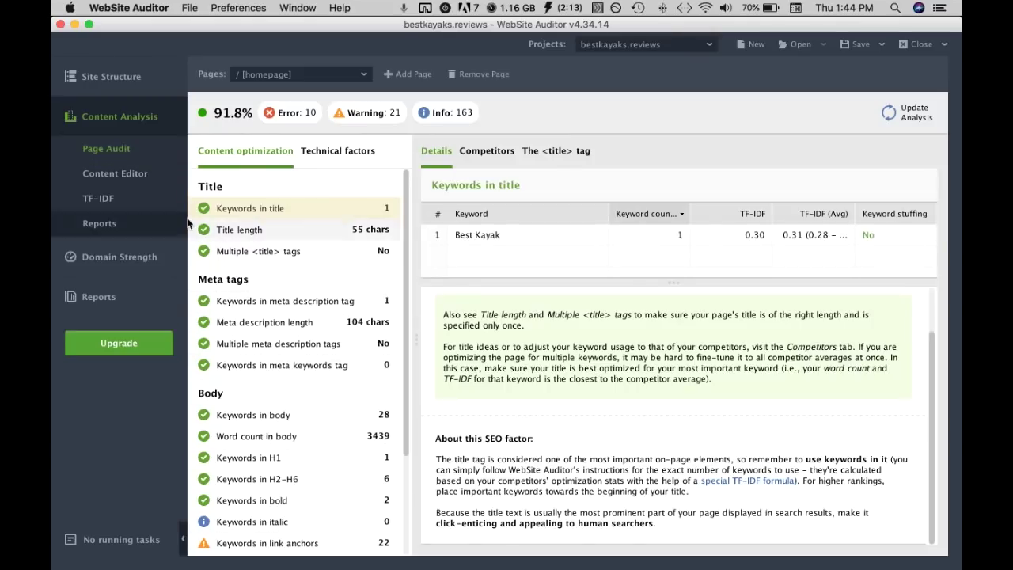
left_click(109, 203)
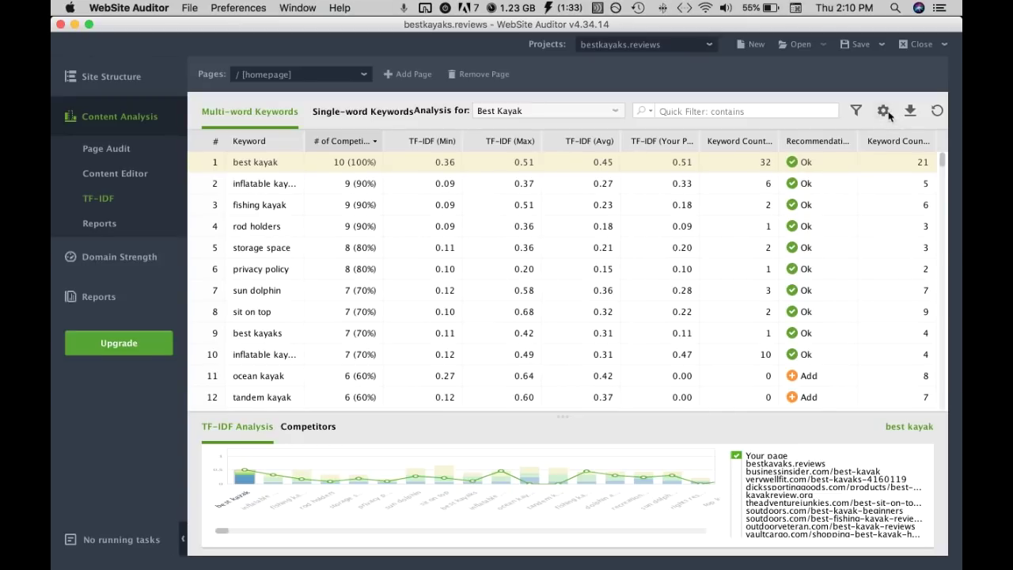
left_click(883, 112)
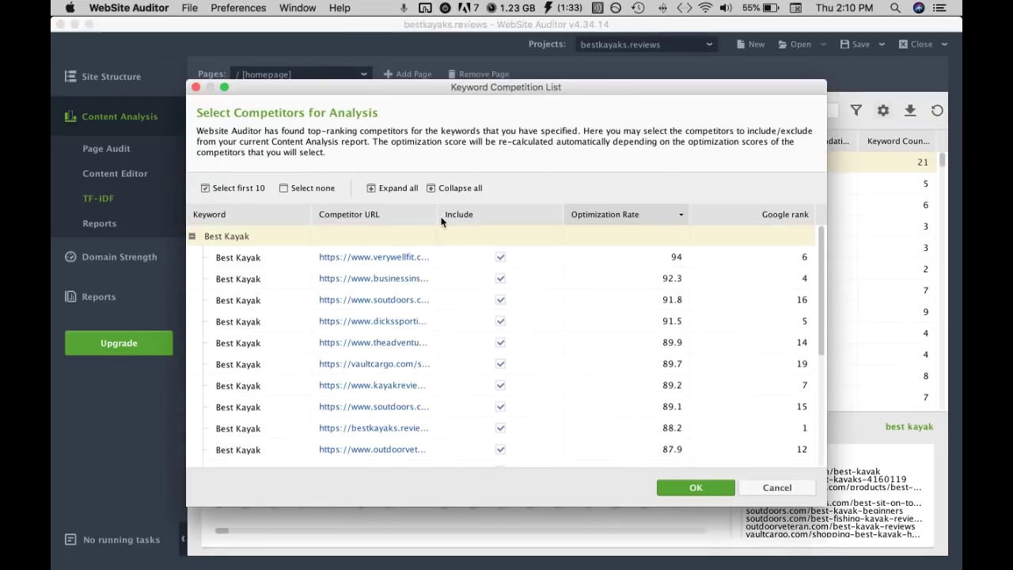
left_click_drag(439, 216, 524, 219)
Step: Examine which competitor URLs are included, with their optimization rates and Google ranks, and accept the current selection
scroll(511, 348, "down", 5)
scroll(511, 348, "up", 4)
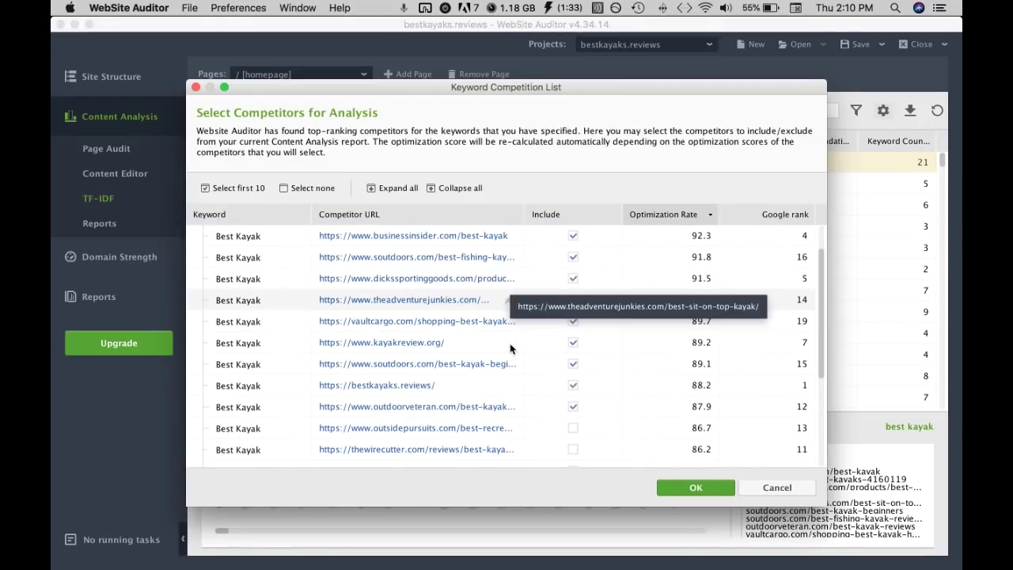
scroll(510, 349, "up", 1)
scroll(443, 397, "up", 1)
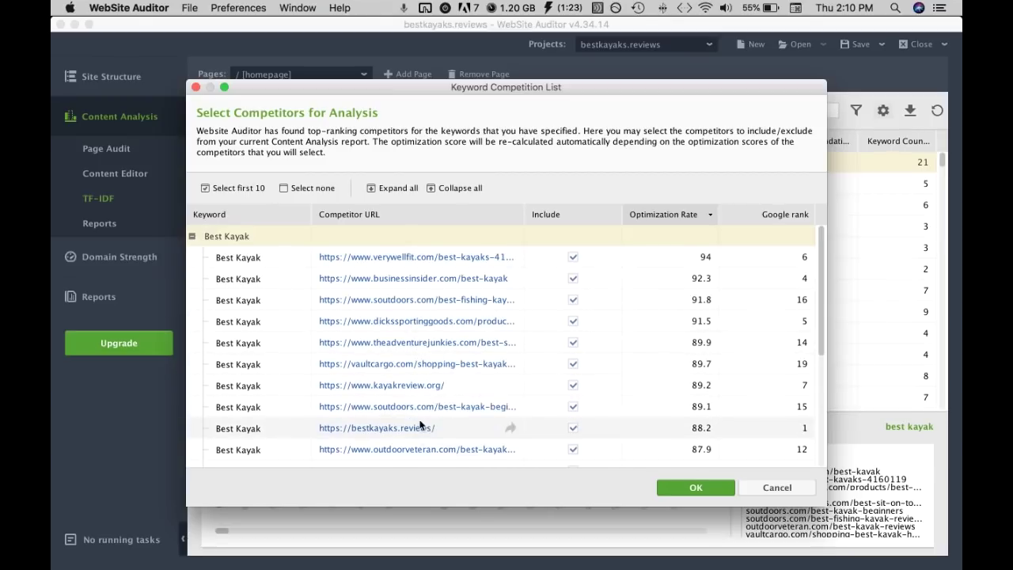
scroll(428, 420, "down", 5)
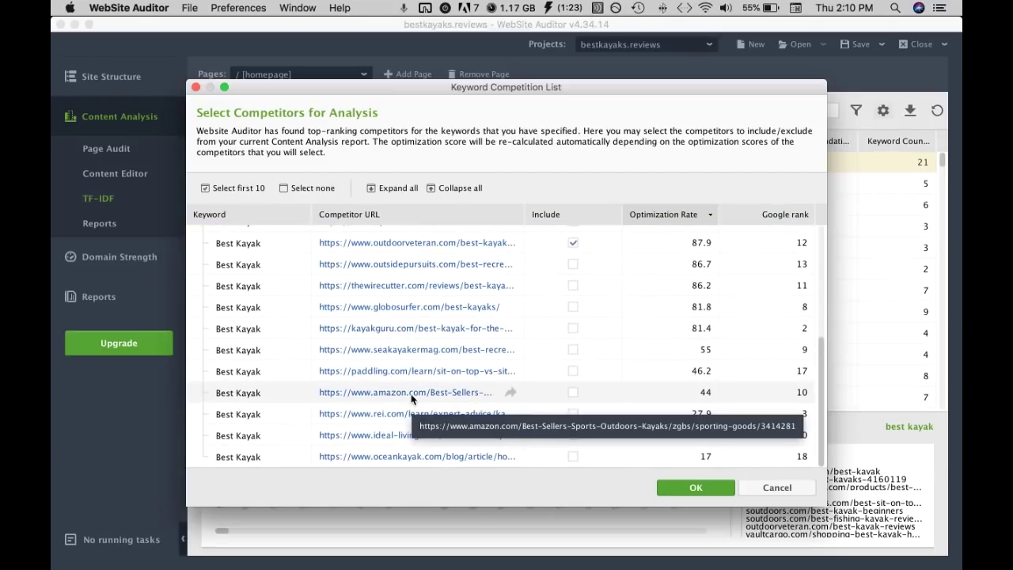
scroll(411, 399, "up", 5)
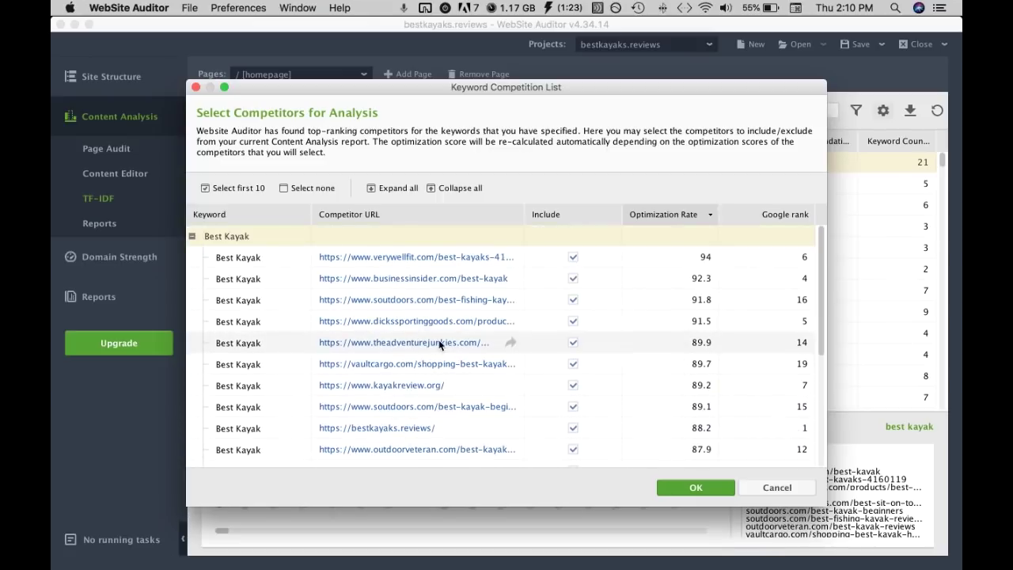
scroll(443, 342, "down", 2)
scroll(522, 332, "up", 1)
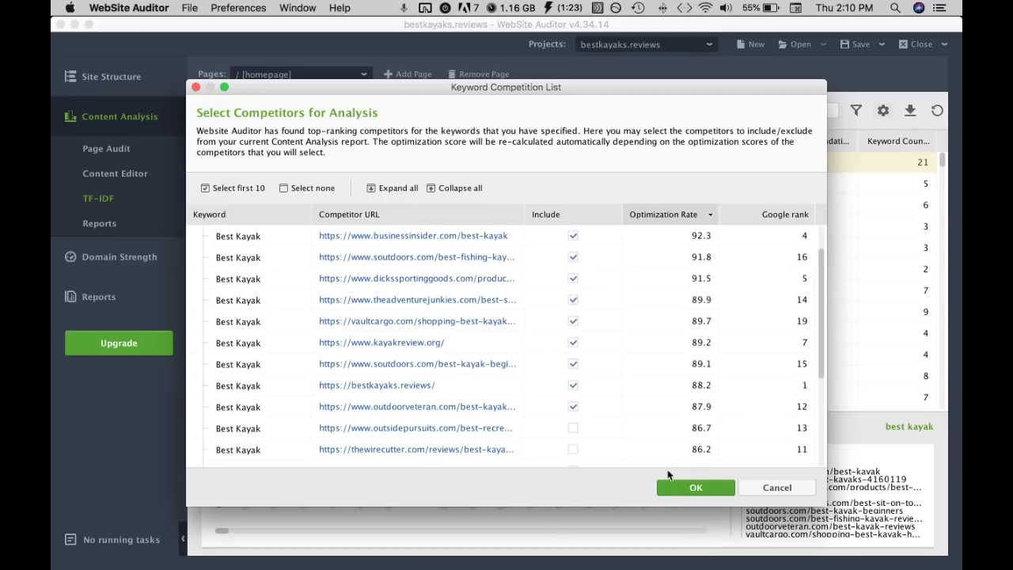
left_click(712, 489)
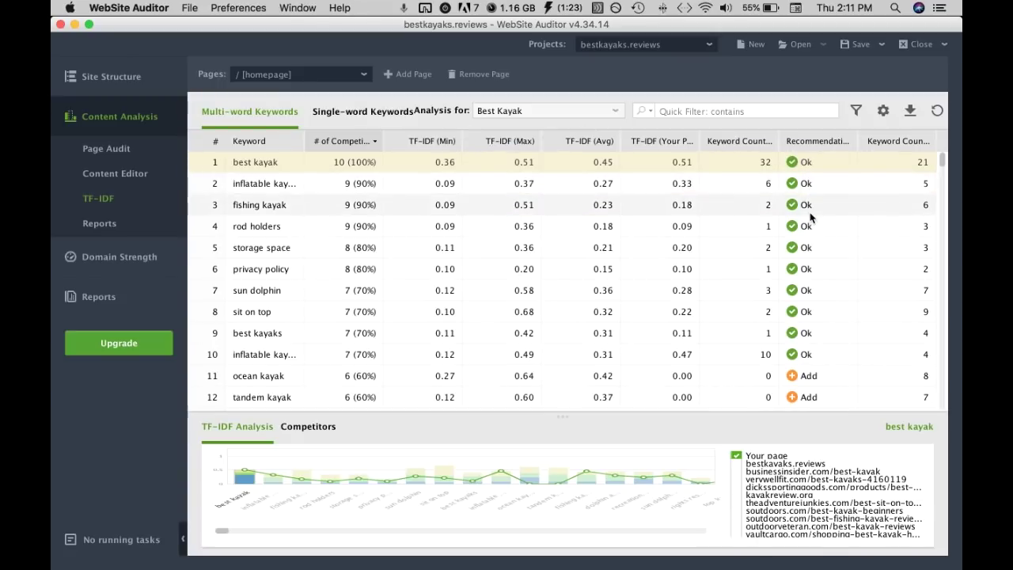
Step: Examine the multi-word keyword table for terms recommended for adding to the homepage and their TF-IDF values
scroll(810, 213, "down", 5)
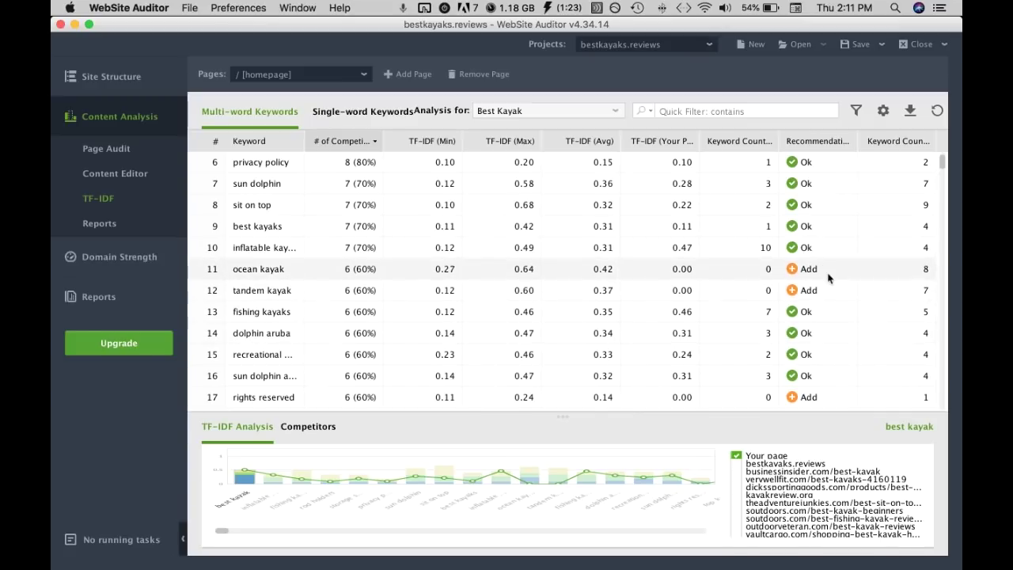
scroll(826, 291, "down", 3)
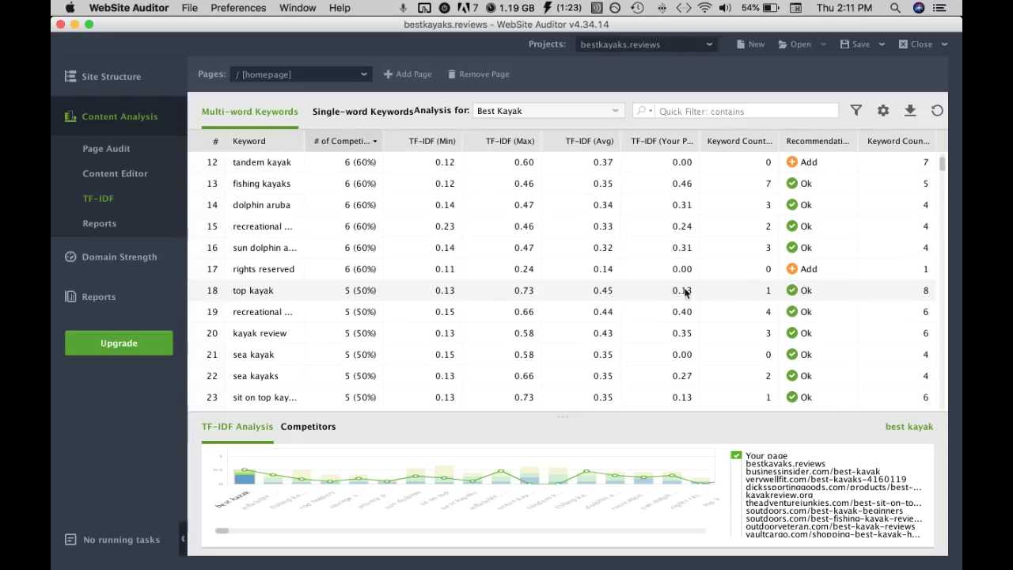
scroll(811, 269, "up", 6)
scroll(813, 271, "down", 3)
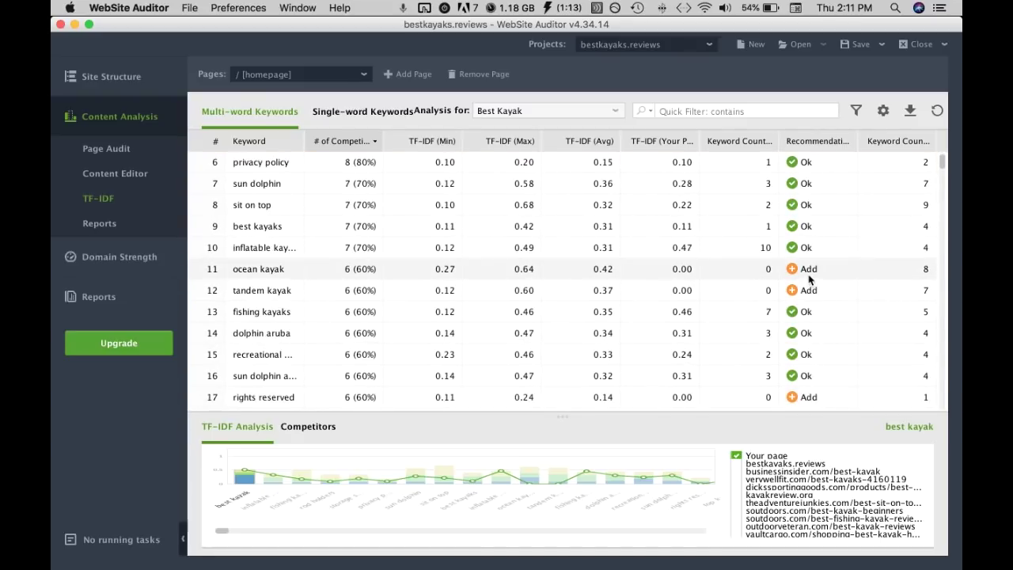
scroll(809, 277, "up", 3)
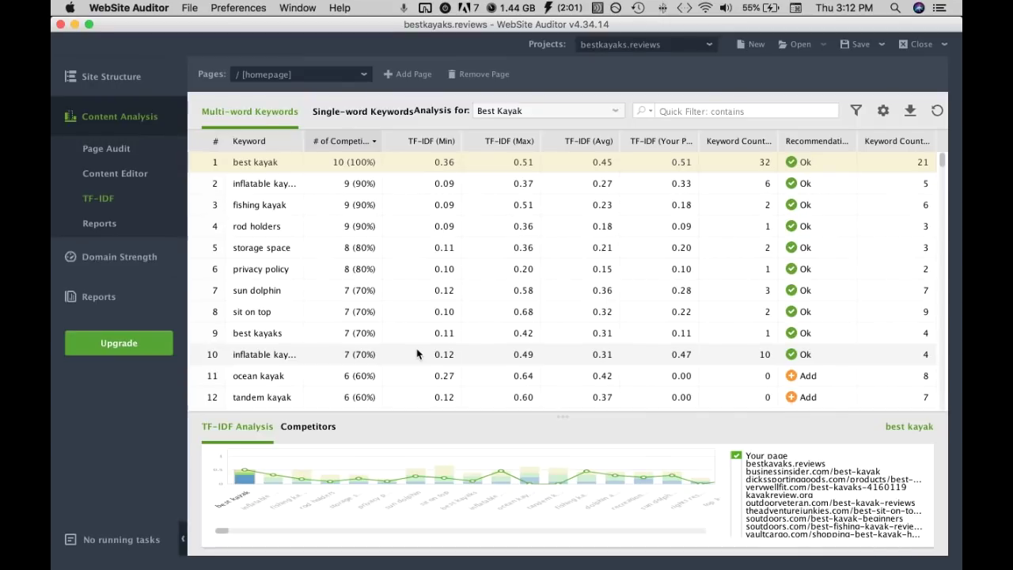
Step: Switch to Chrome and bring up the Best Kayak For The Money document in Google Docs
key("ctrl+Up")
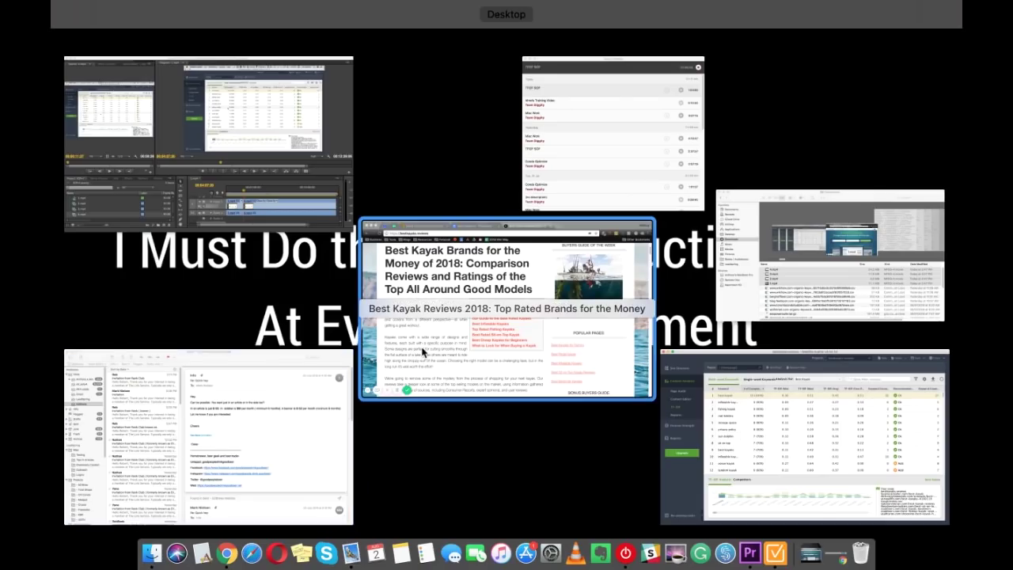
left_click(420, 350)
left_click(429, 30)
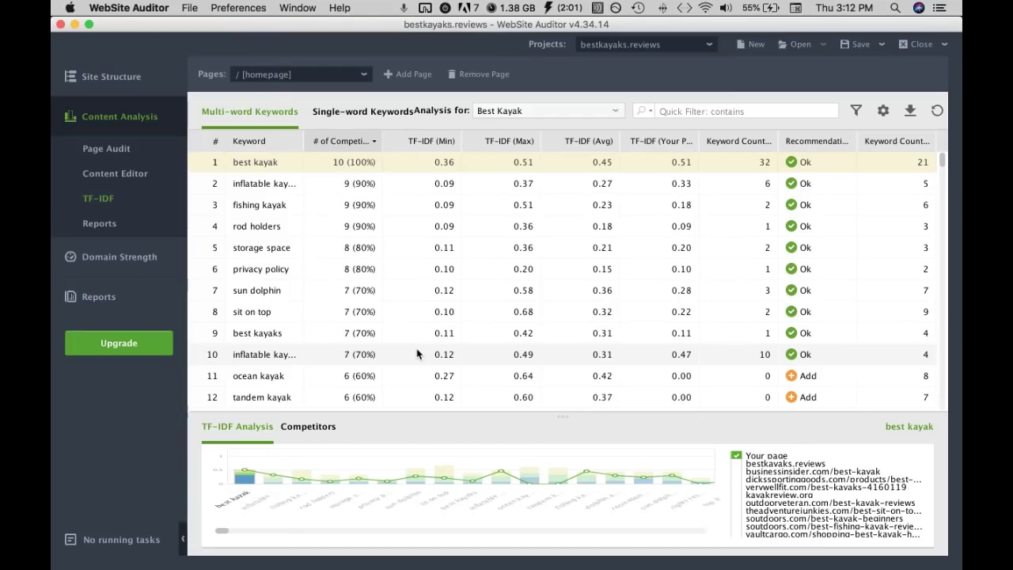
Step: View the homepage draft in WebSite Auditor's Content Editor and return to the TF-IDF analysis
left_click(139, 180)
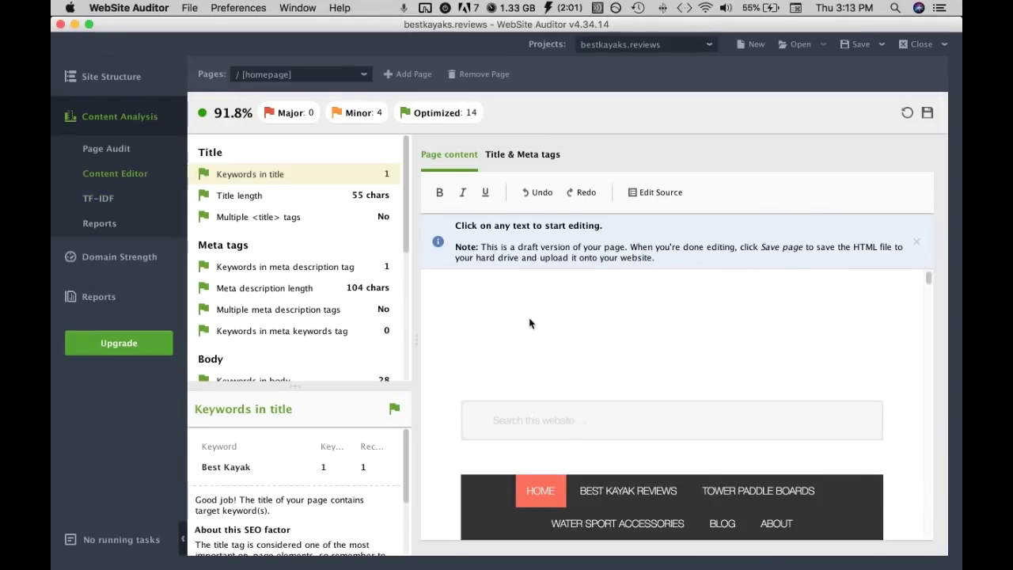
left_click(103, 202)
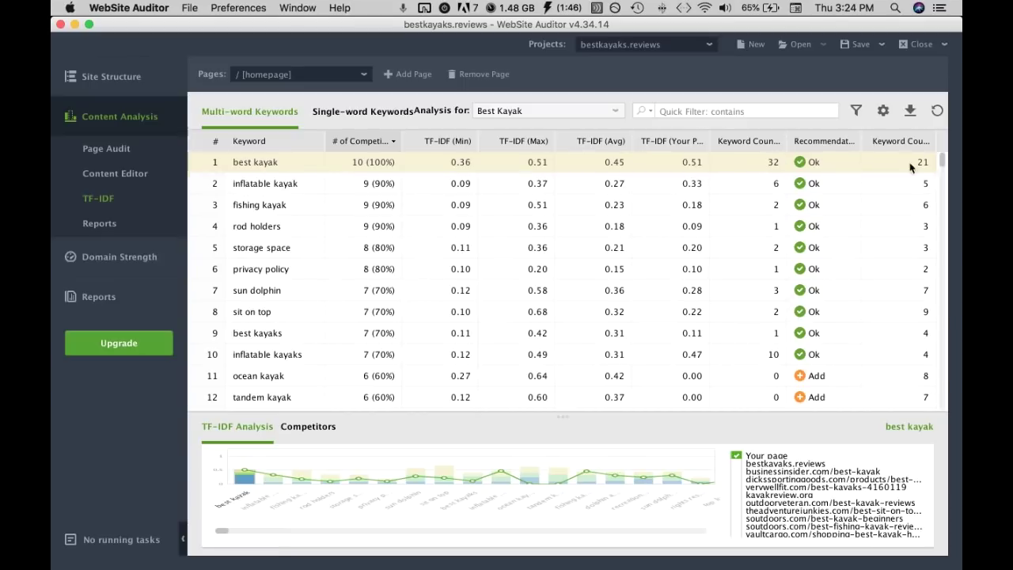
Step: Switch to Chrome and search the live Best Kayak Reviews homepage for "best kayak"
key("ctrl+Up")
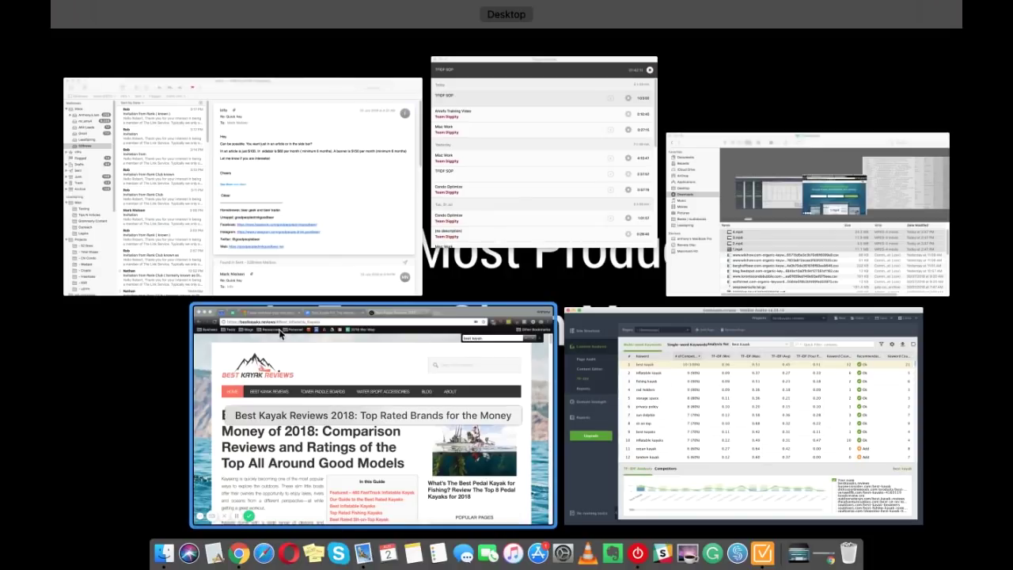
left_click(342, 402)
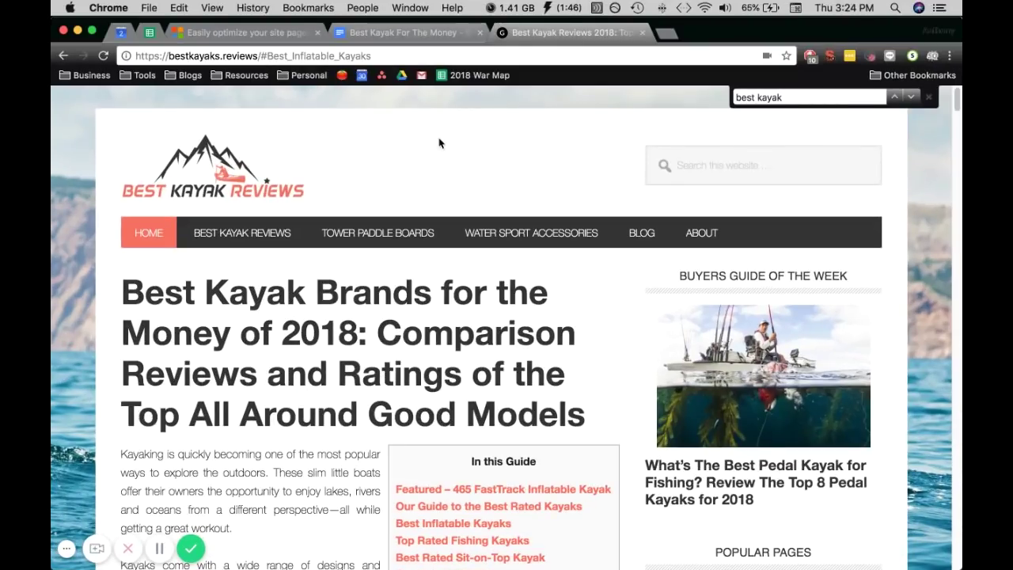
key("super+f")
type("best ")
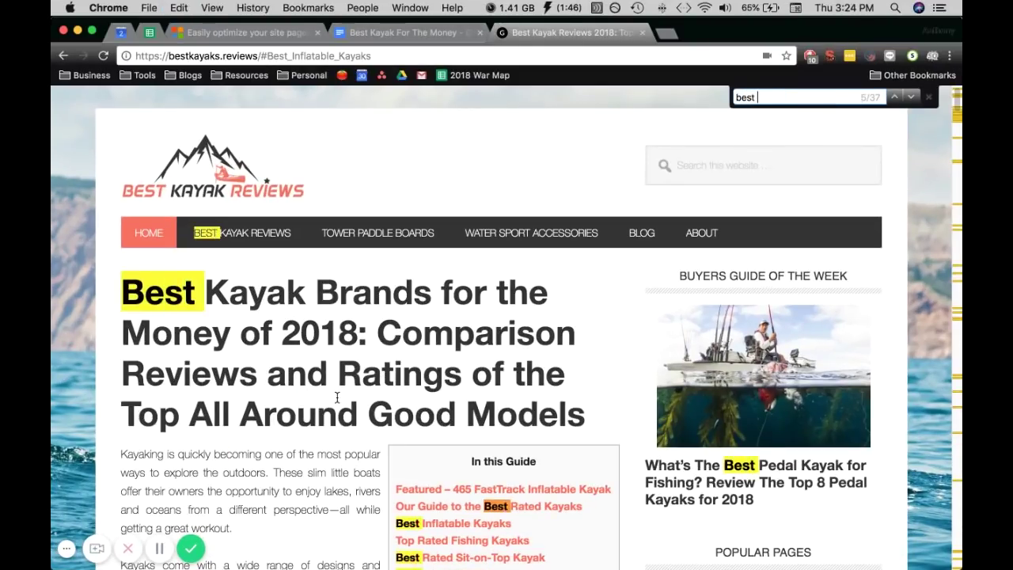
type("kayak")
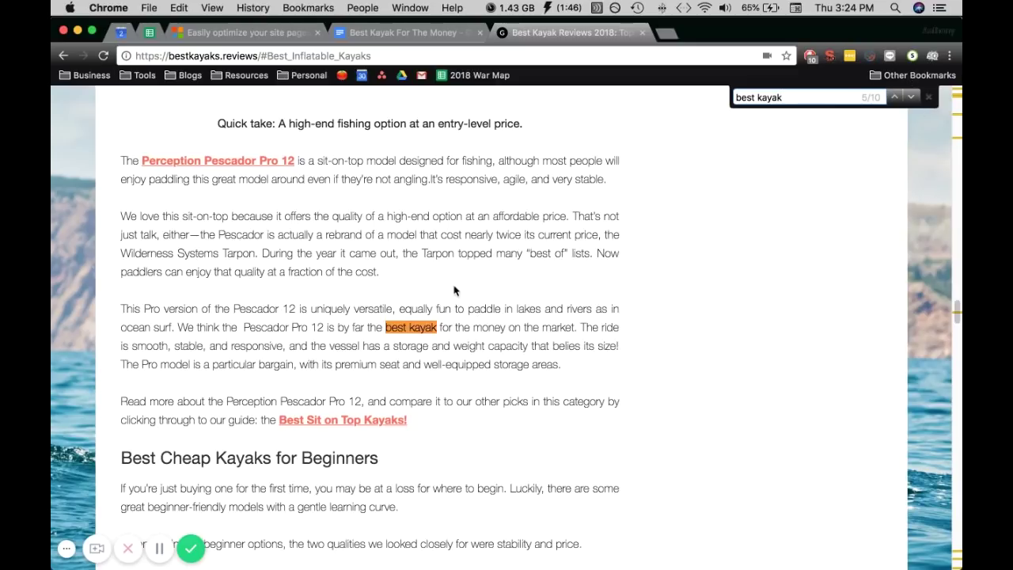
scroll(321, 362, "down", 10)
Step: Check the keyword count for "best kayak" in WebSite Auditor and look for its occurrences throughout the homepage in Chrome
key("ctrl+Up")
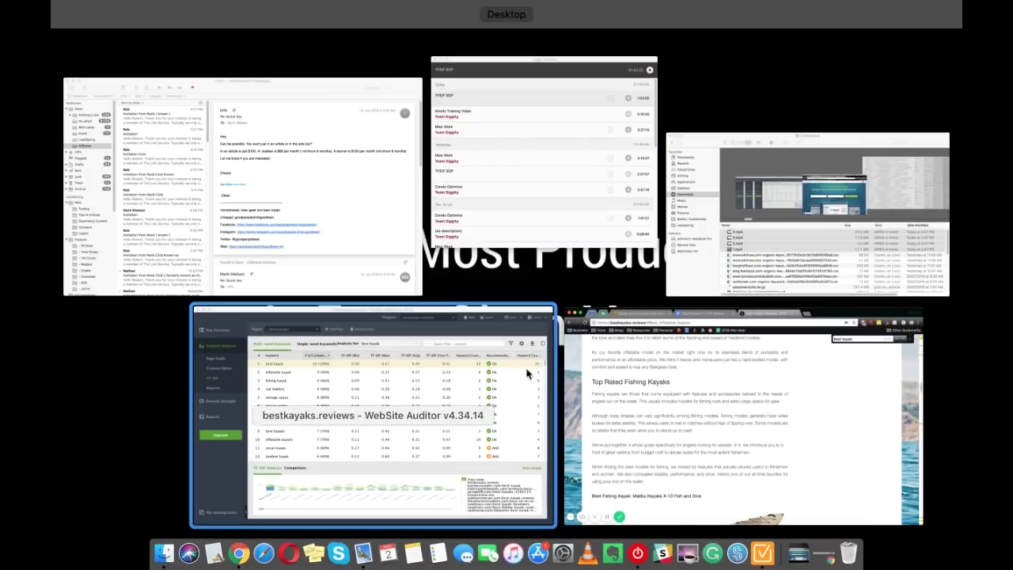
left_click(531, 317)
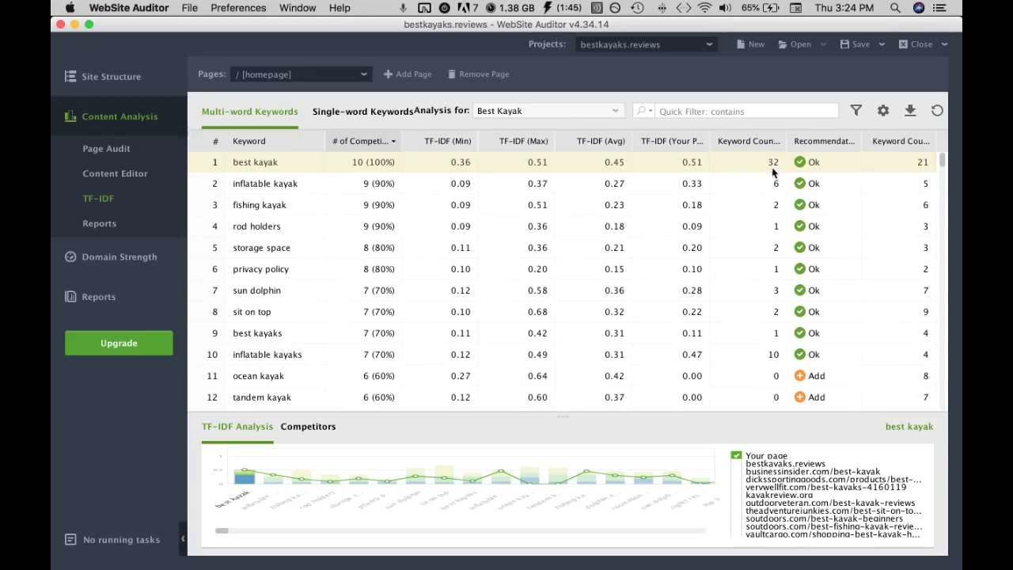
key("ctrl+Up")
left_click(276, 436)
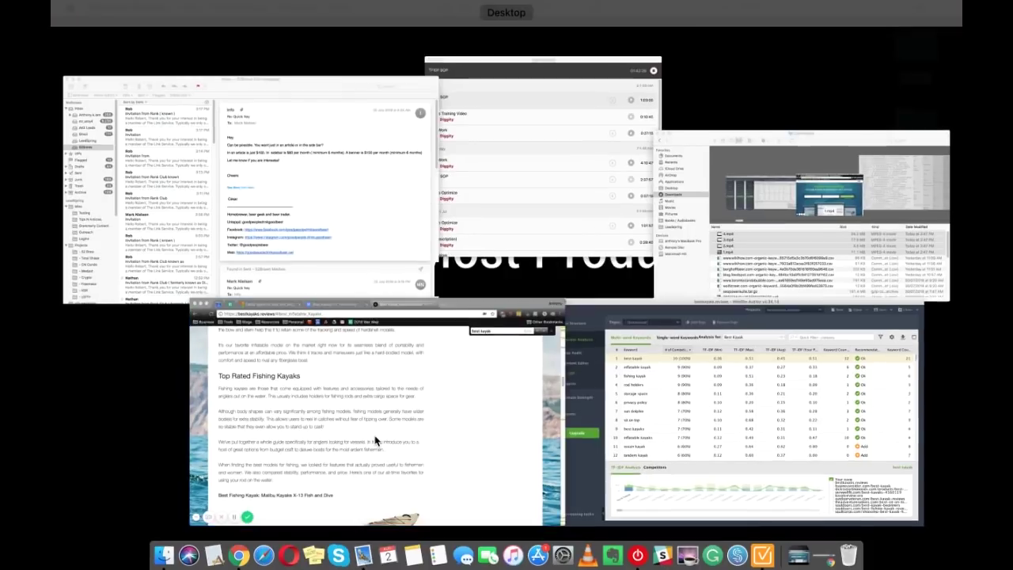
scroll(403, 209, "down", 5)
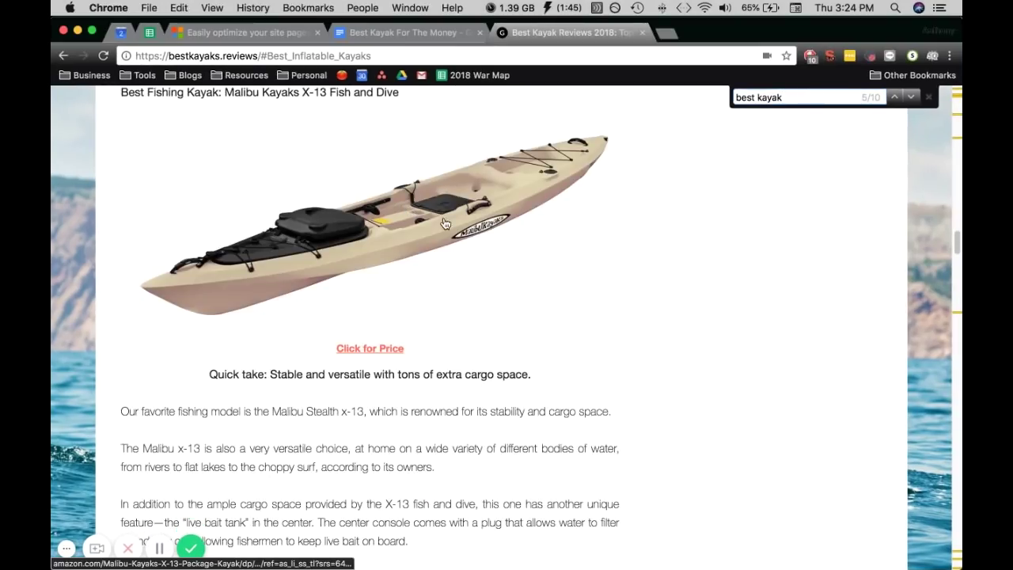
scroll(407, 253, "up", 10)
scroll(422, 272, "up", 2)
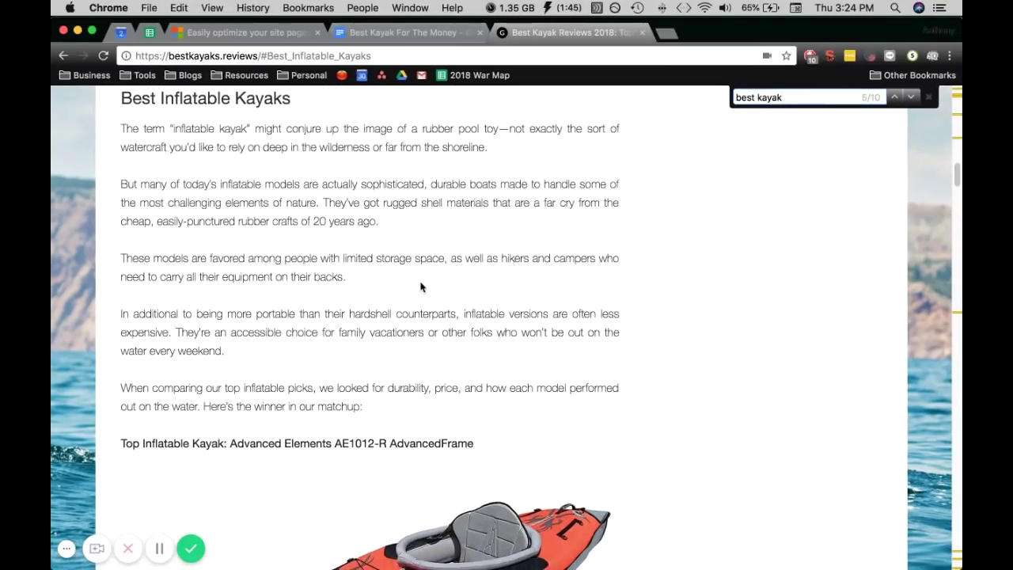
scroll(451, 323, "down", 3)
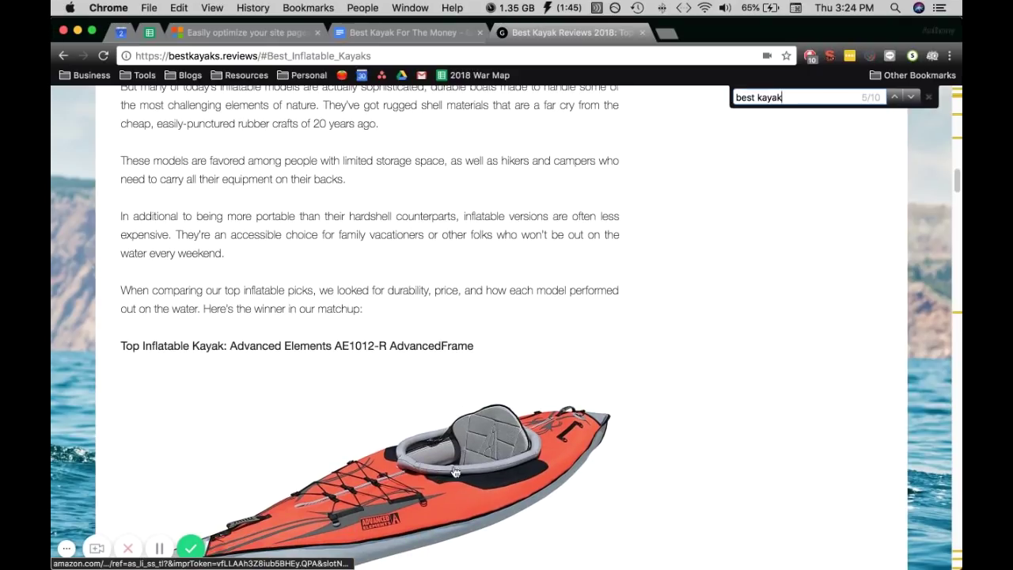
scroll(458, 471, "up", 5)
scroll(423, 288, "up", 10)
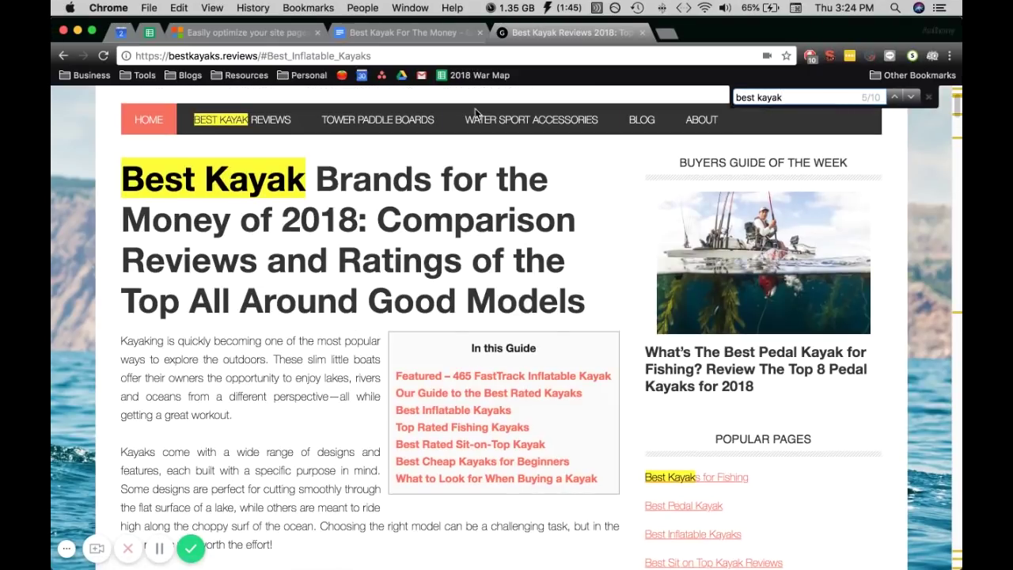
Step: Search the Best Kayak For The Money document in Google Docs for "best kayak"
left_click(452, 33)
type("best kayak")
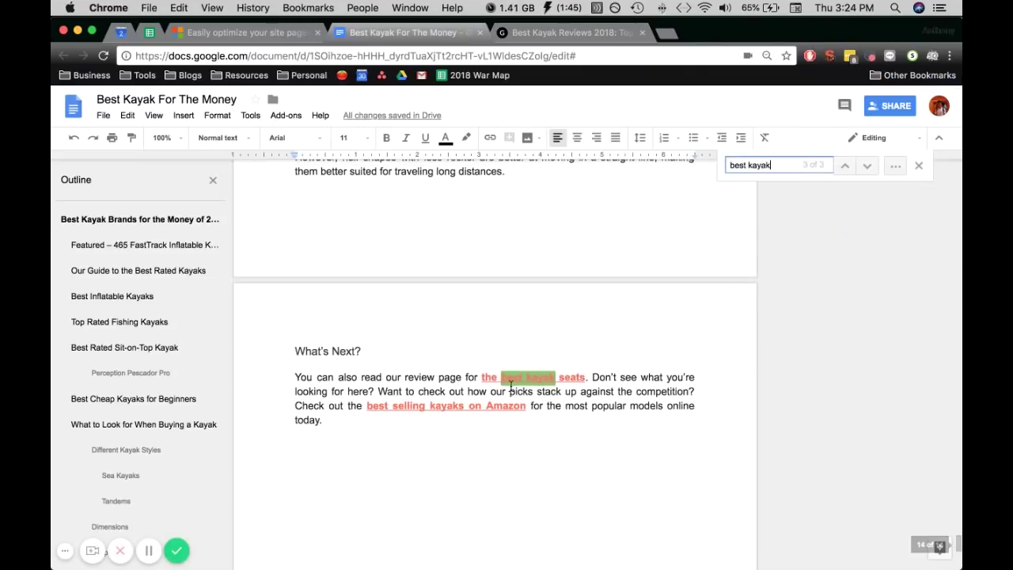
scroll(665, 209, "up", 15)
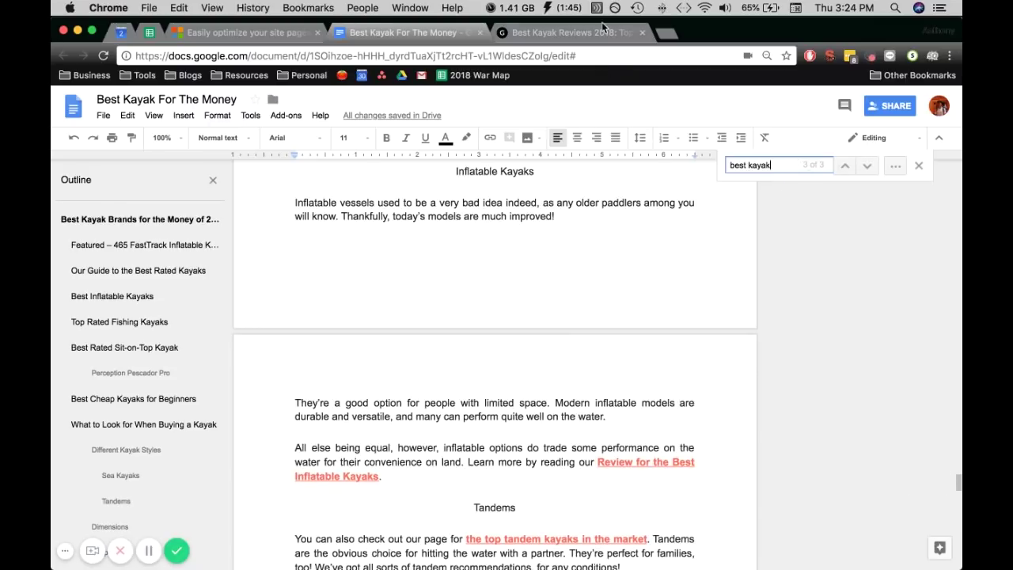
Step: Compare the highlighted "best kayak" occurrences in the live homepage's content, navigation and sidebar with the keyword counts in WebSite Auditor
left_click(581, 30)
scroll(481, 146, "down", 10)
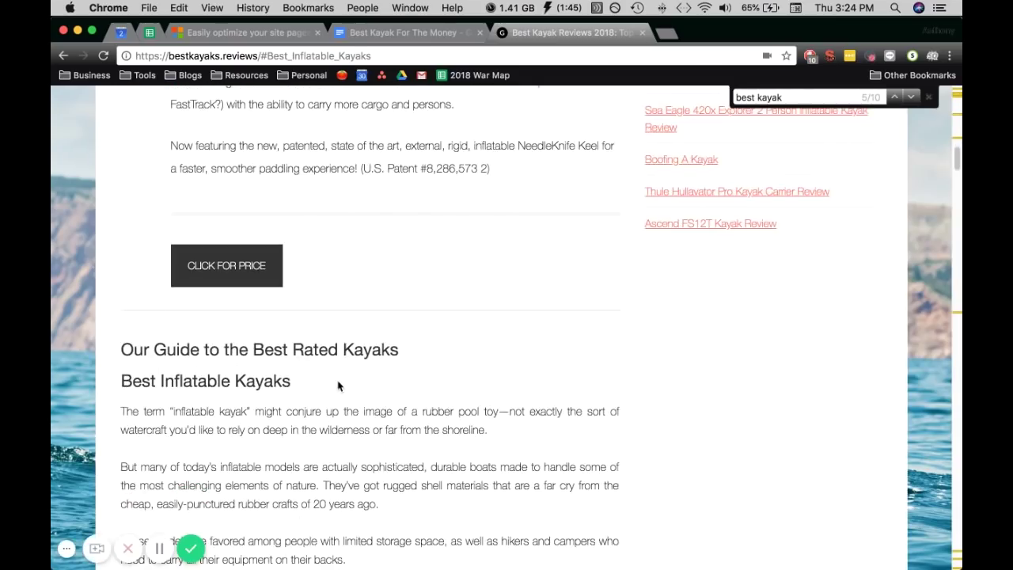
key("ctrl+Up")
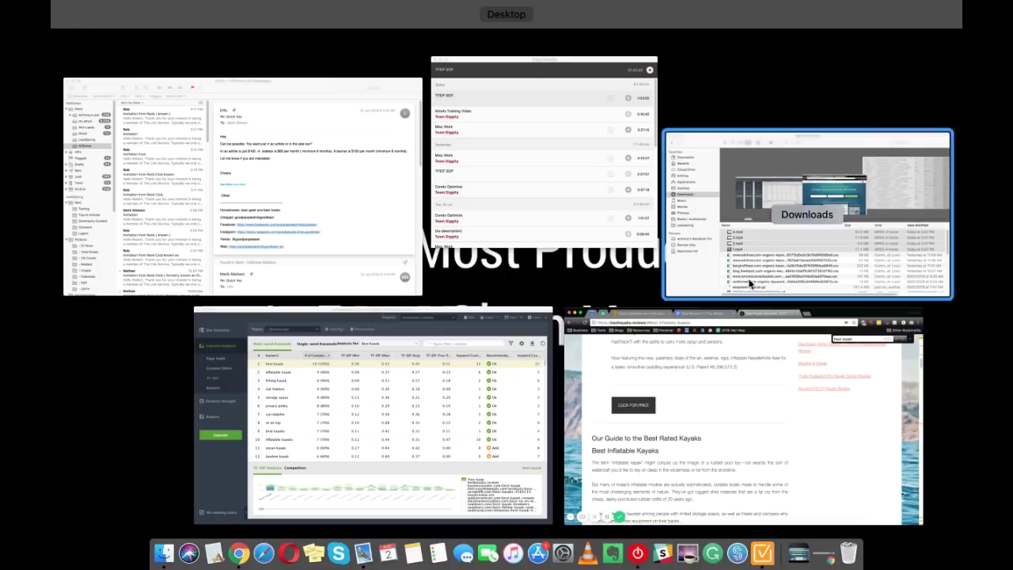
left_click(436, 443)
key("ctrl+Up")
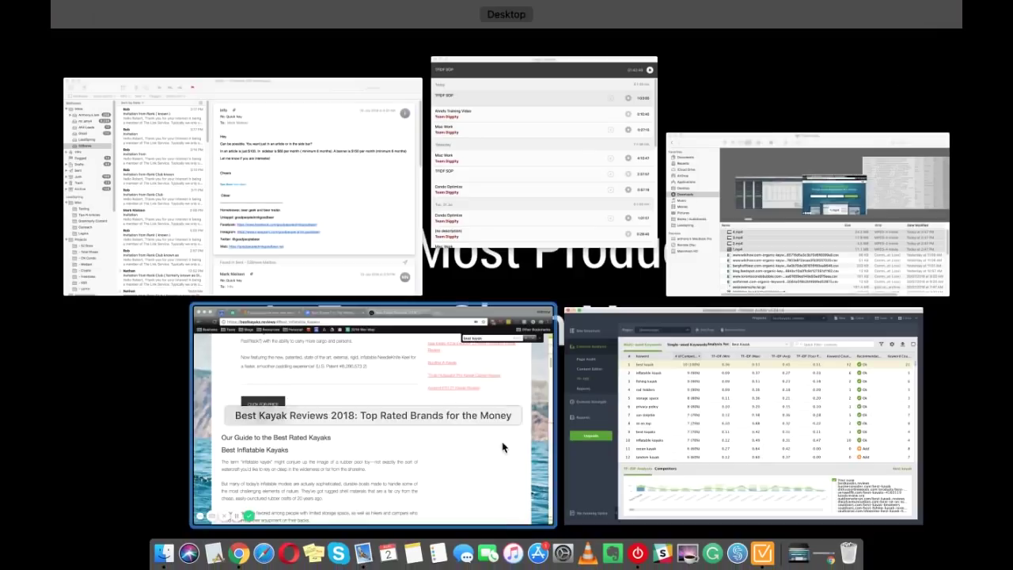
left_click(508, 455)
scroll(561, 407, "up", 10)
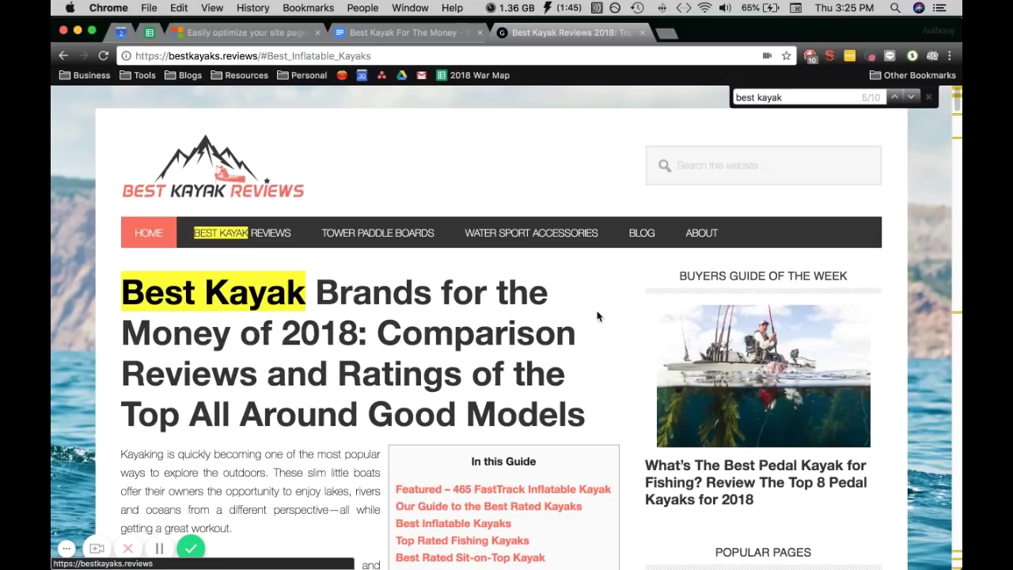
scroll(466, 408, "down", 10)
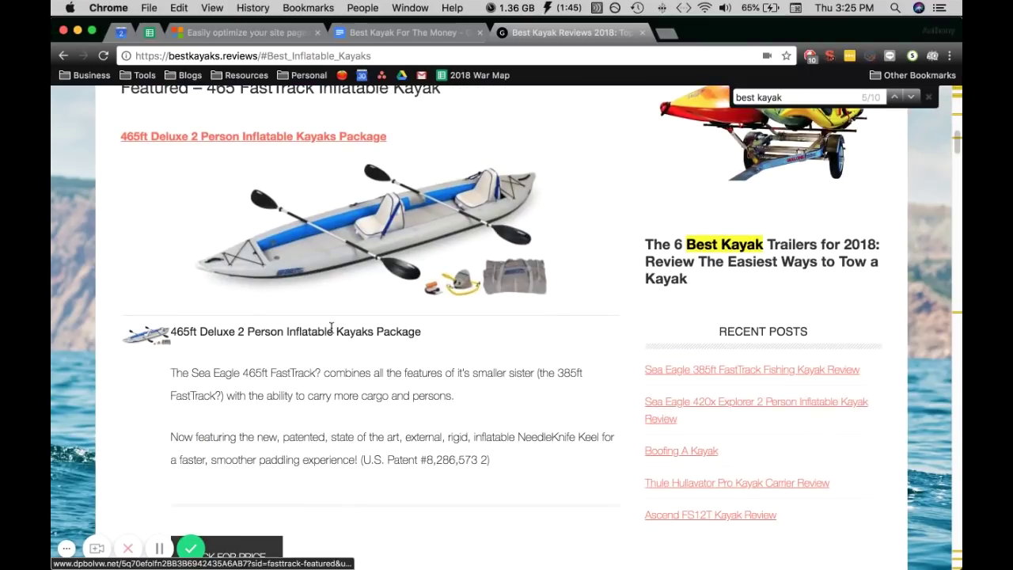
scroll(487, 343, "up", 10)
key("ctrl+Up")
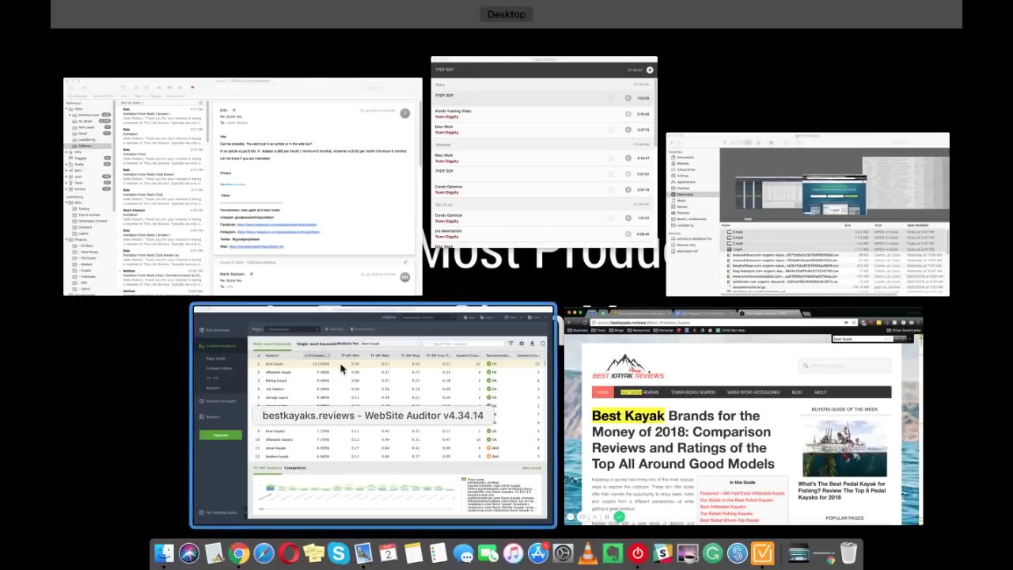
left_click(515, 380)
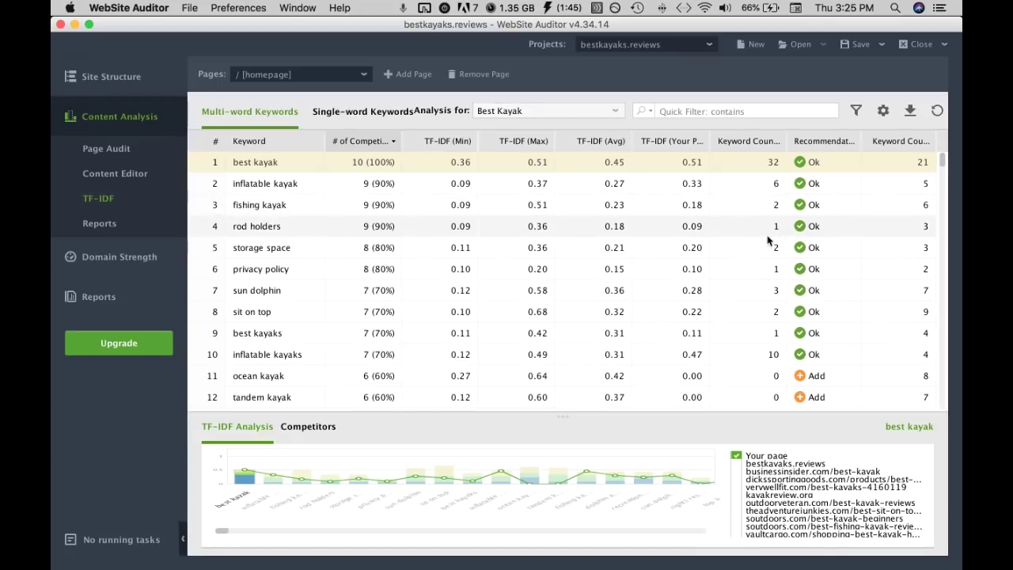
Step: Switch to the Best Kayak For The Money document in Chrome and search it for "fishing"
key("super+Tab")
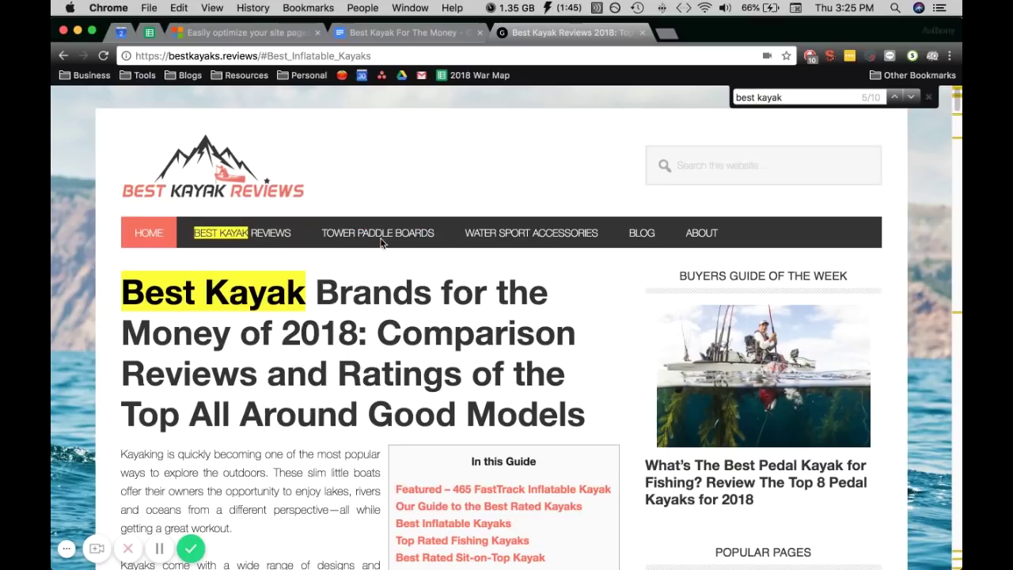
left_click(424, 36)
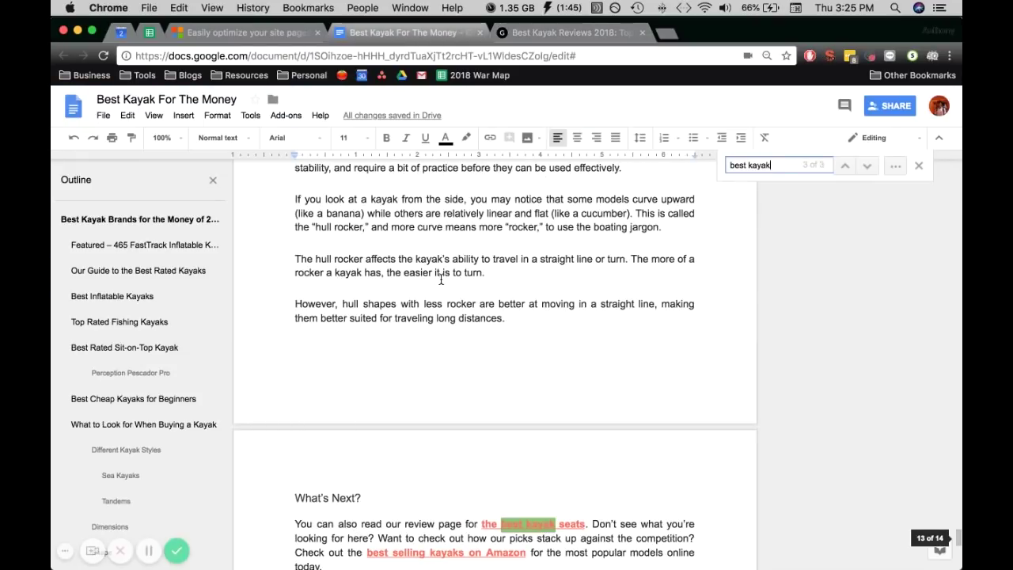
left_click(149, 550)
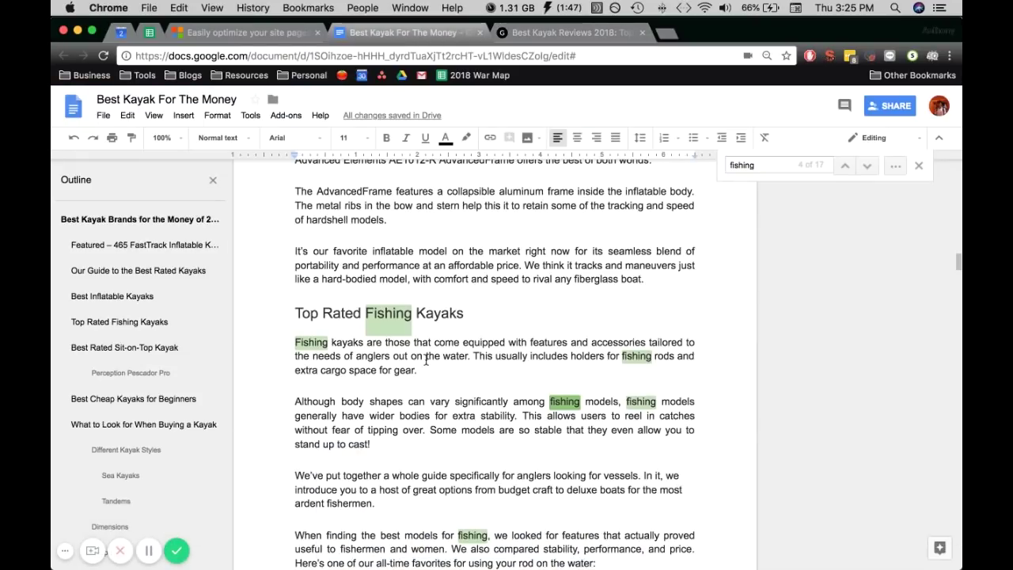
Step: Insert "kayak" between "fishing" and "models" in the body-shapes sentence under Top Rated Fishing Kayaks
scroll(425, 360, "down", 2)
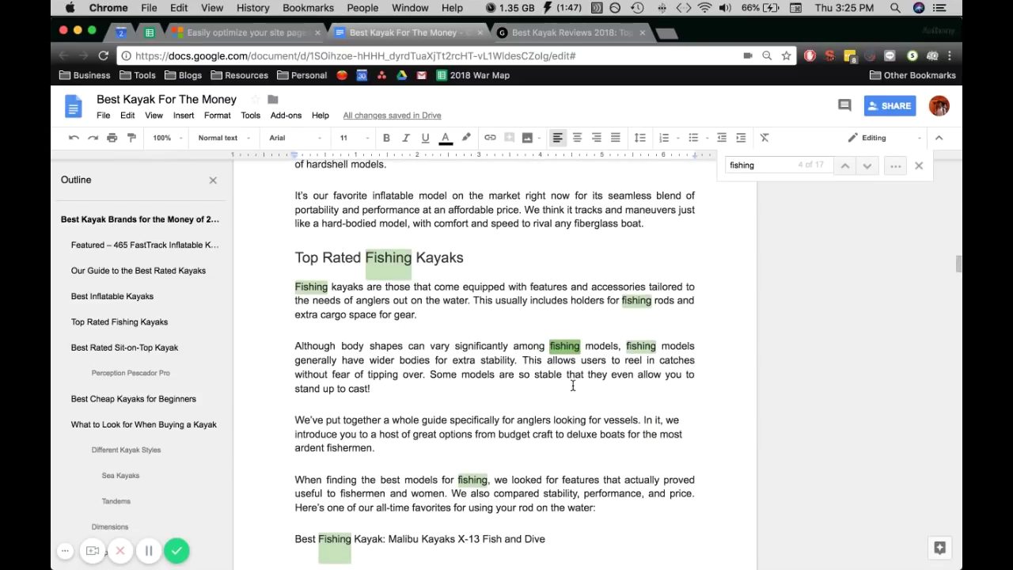
scroll(523, 395, "down", 2)
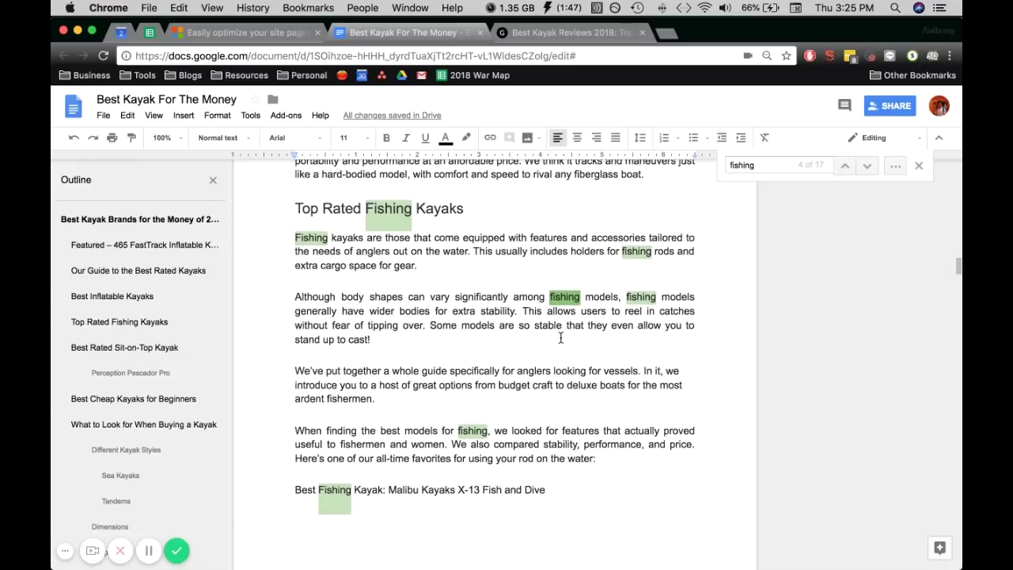
left_click(618, 305)
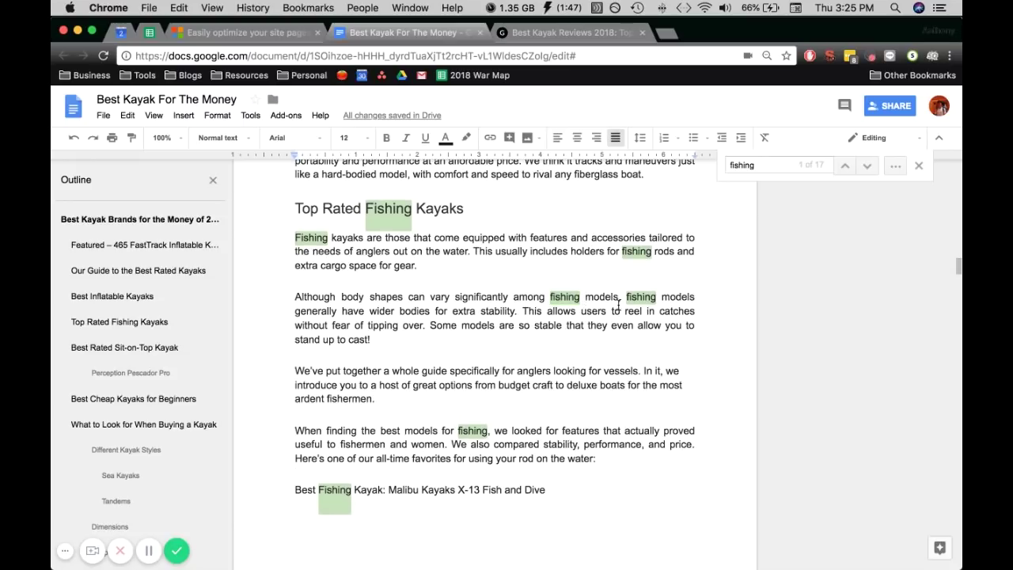
type("ka")
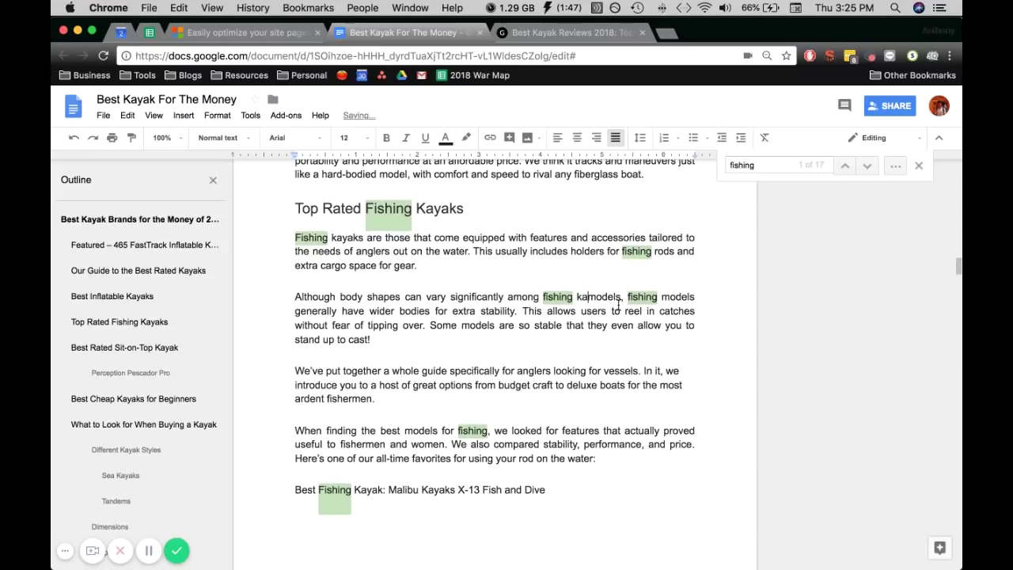
type("yak")
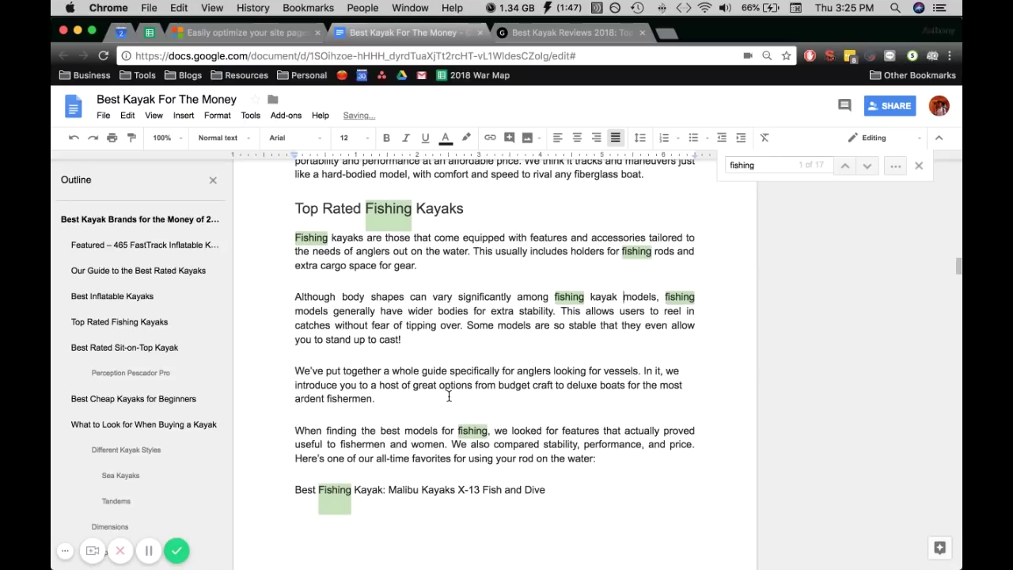
Step: Reword "best models for fishing" as "best fishing kayak" in the paragraph above the Malibu Kayaks X-13 heading
scroll(451, 408, "down", 1)
scroll(483, 420, "down", 4)
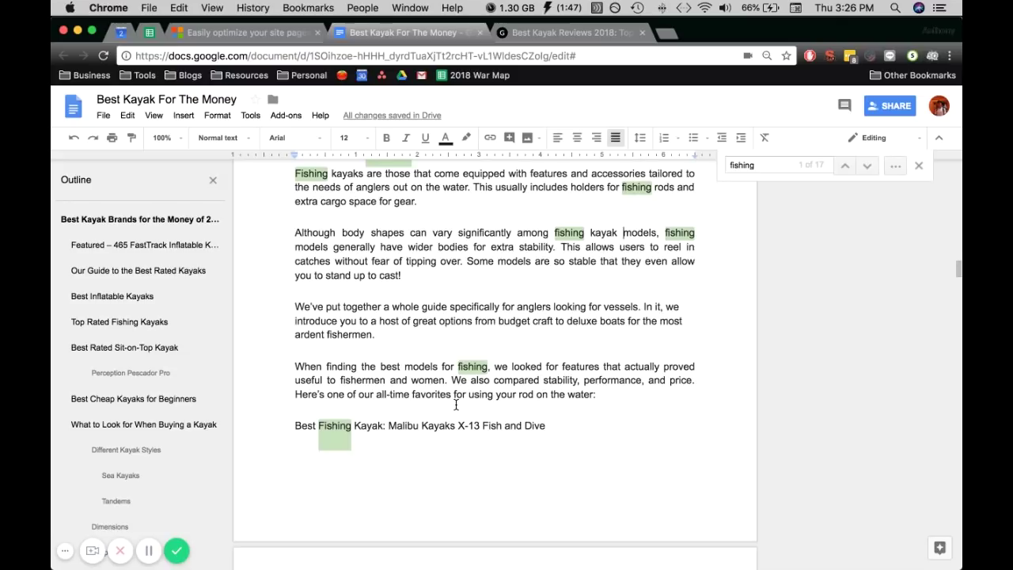
scroll(427, 380, "down", 1)
left_click_drag(410, 365, 405, 365)
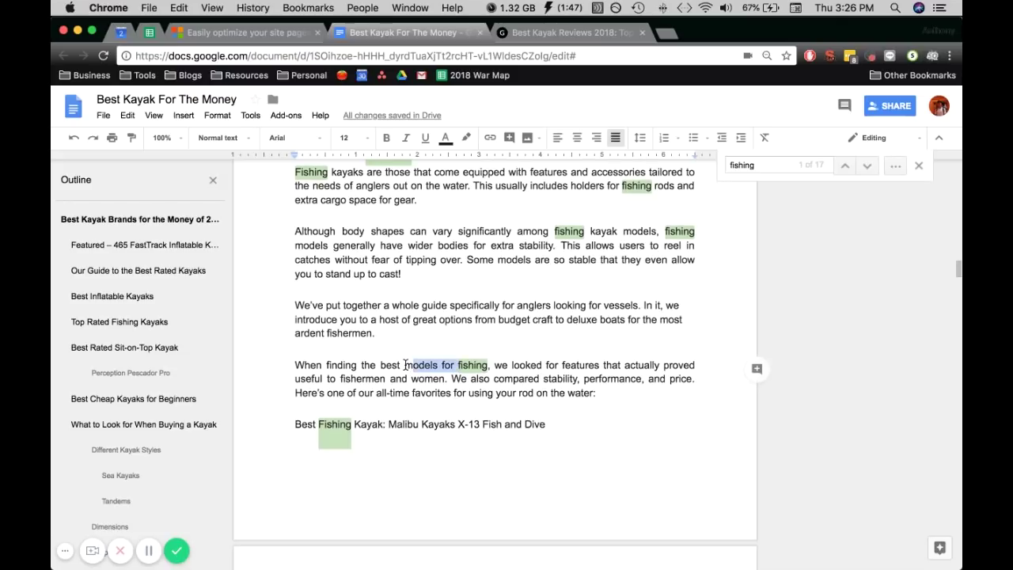
key("BackSpace")
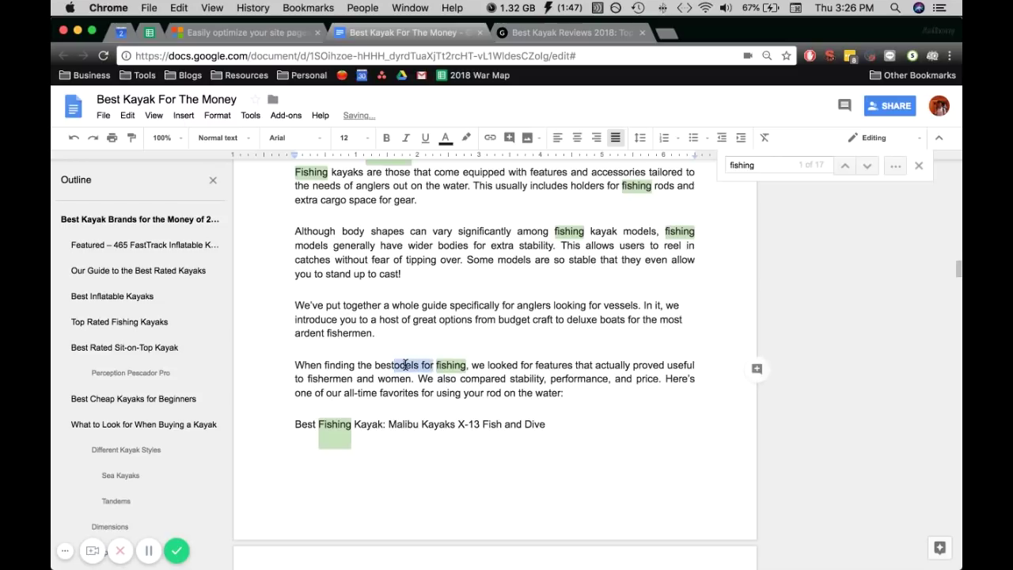
key("BackSpace")
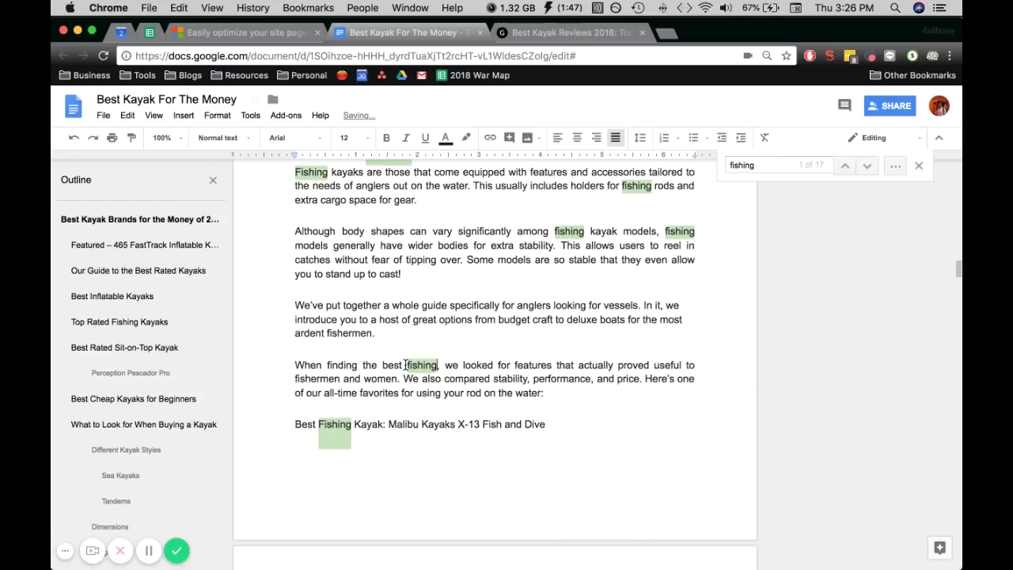
type("kayak")
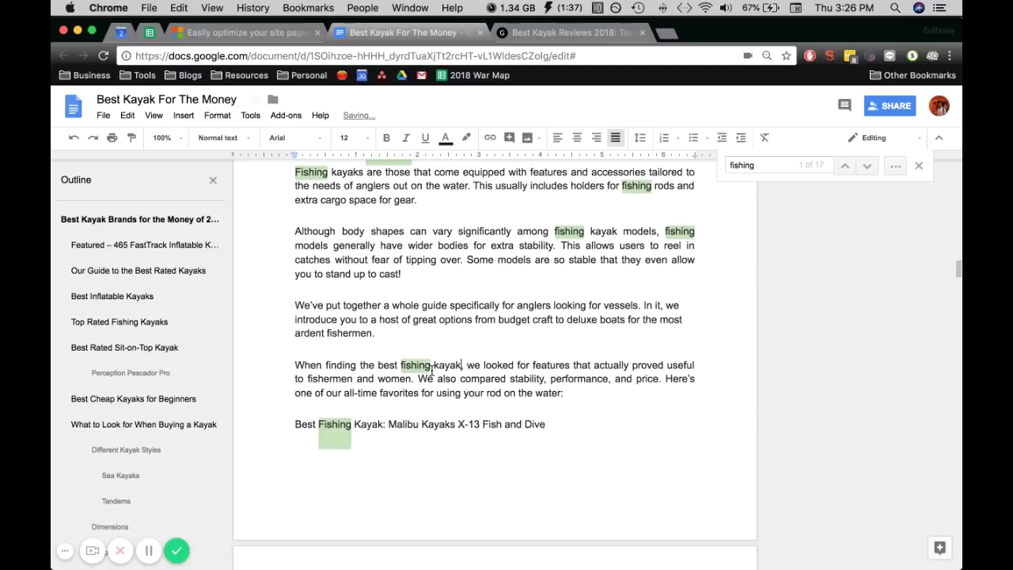
Step: Check the "fishing kayak" and "rod holders" rows in WebSite Auditor and search the Google Docs draft in Chrome for "holder"
key("super+Tab")
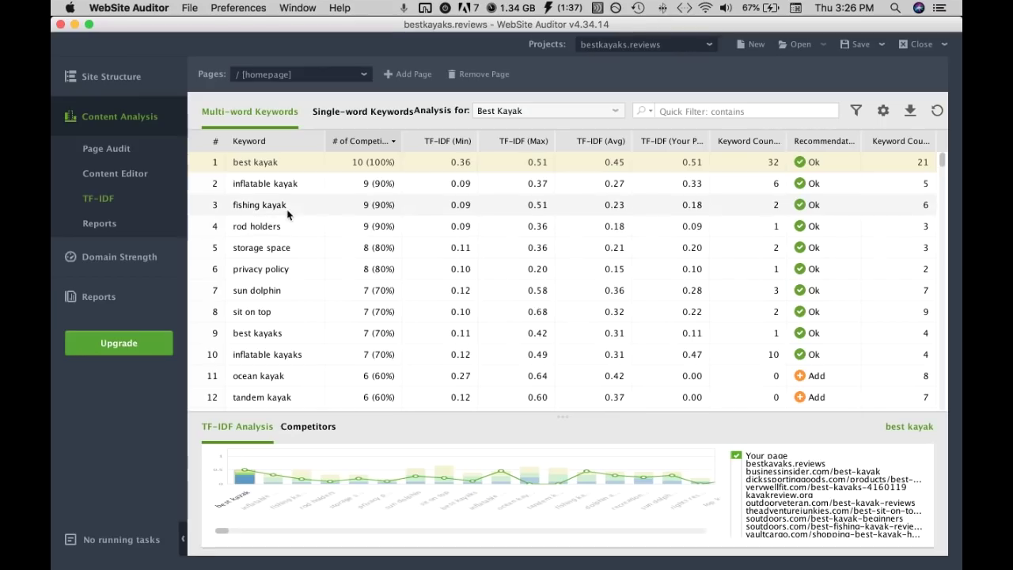
key("super+Tab")
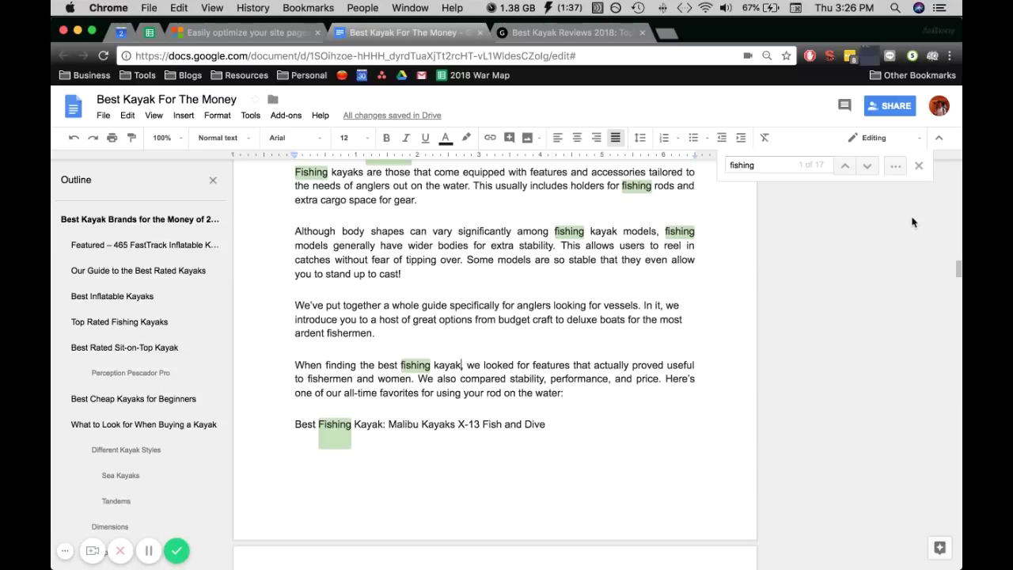
key("super+Tab")
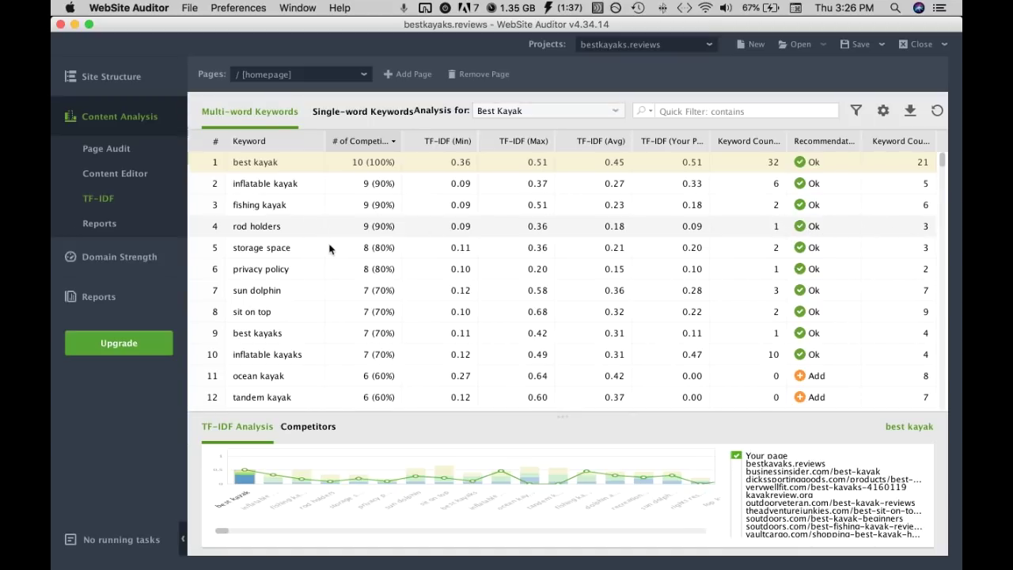
key("super+Tab")
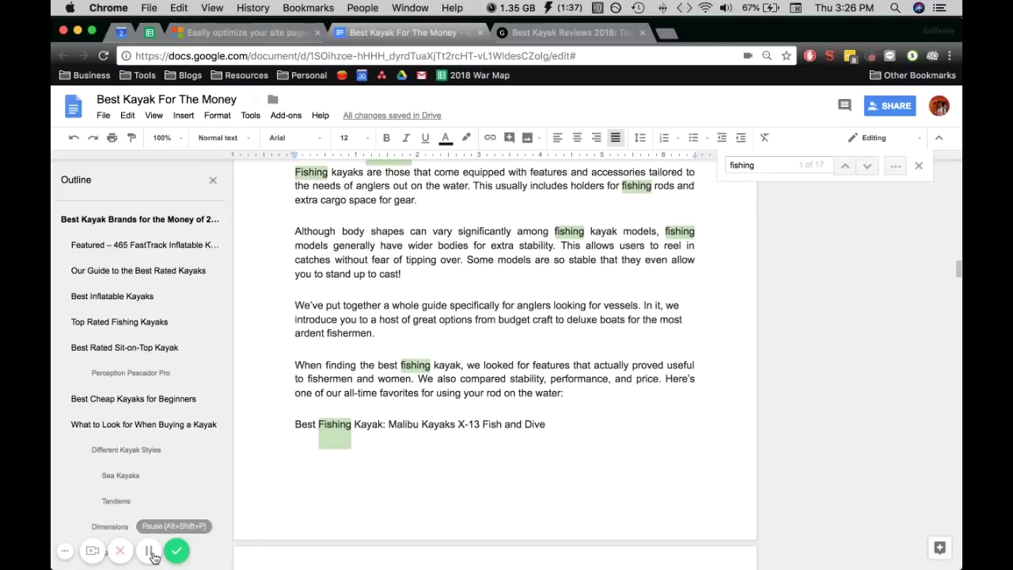
type("holder")
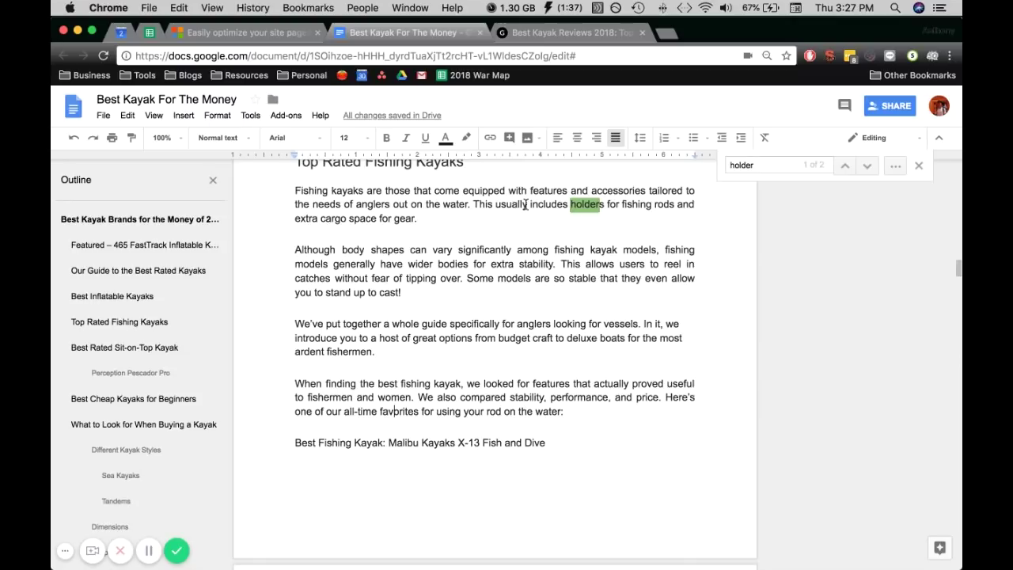
Step: Reword "holders for fishing rods" as "fishing rod holders" in the first paragraph under Top Rated Fishing Kayaks
double_click(582, 204)
key("BackSpace")
key("Delete")
key("Delete")
key("Delete")
key("Delete")
left_click(624, 204)
key("BackSpace")
type("holder")
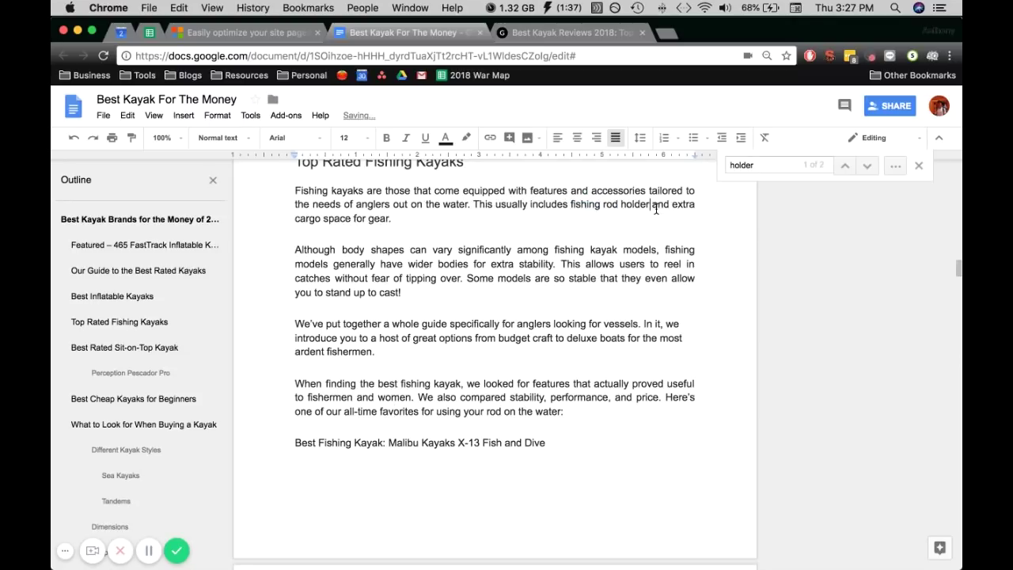
type("s")
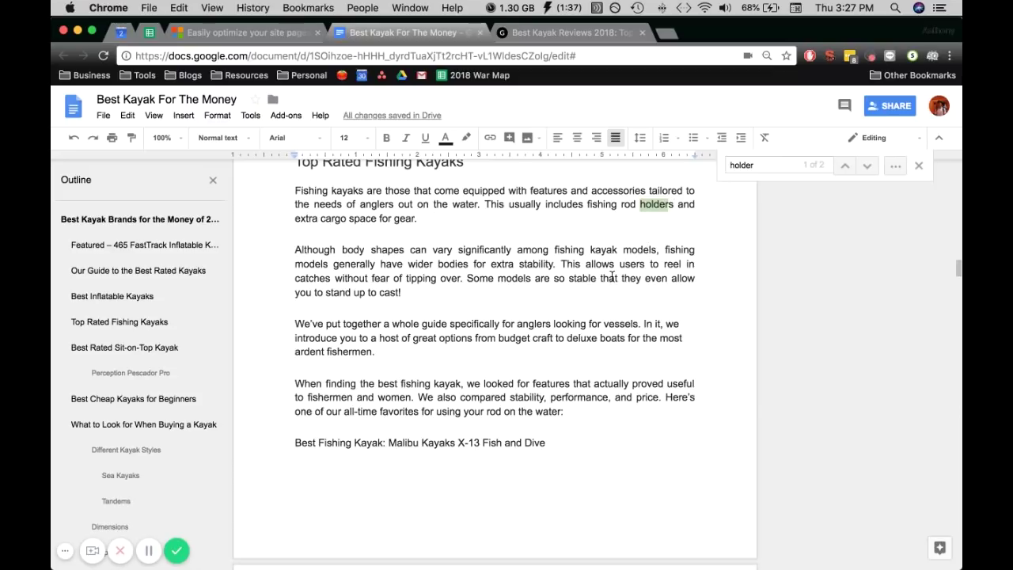
Step: Go through the document's occurrences of "holder"
key("ctrl+g")
key("ctrl+g")
key("ctrl+g")
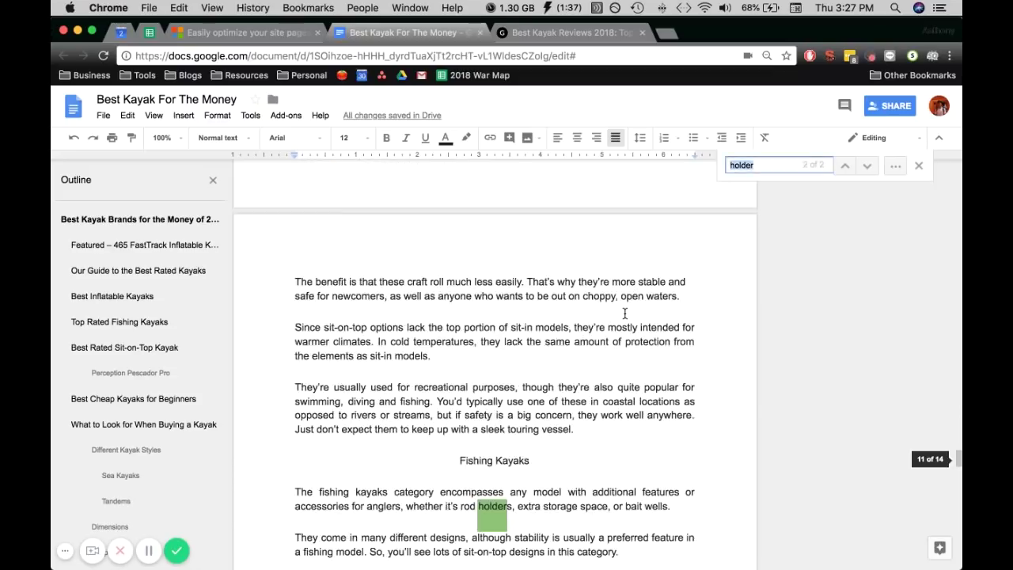
key("ctrl+g")
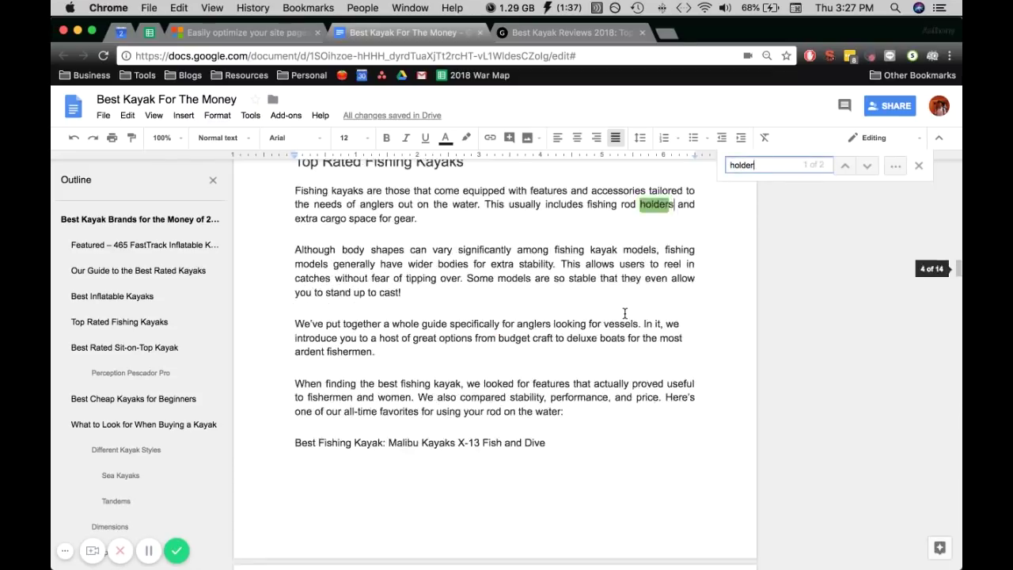
Step: Add the sentence "Additionally, it includes two fishing rod holders." before "If you're looking for something to fish from" in the Malibu X-13 review
scroll(532, 338, "down", 15)
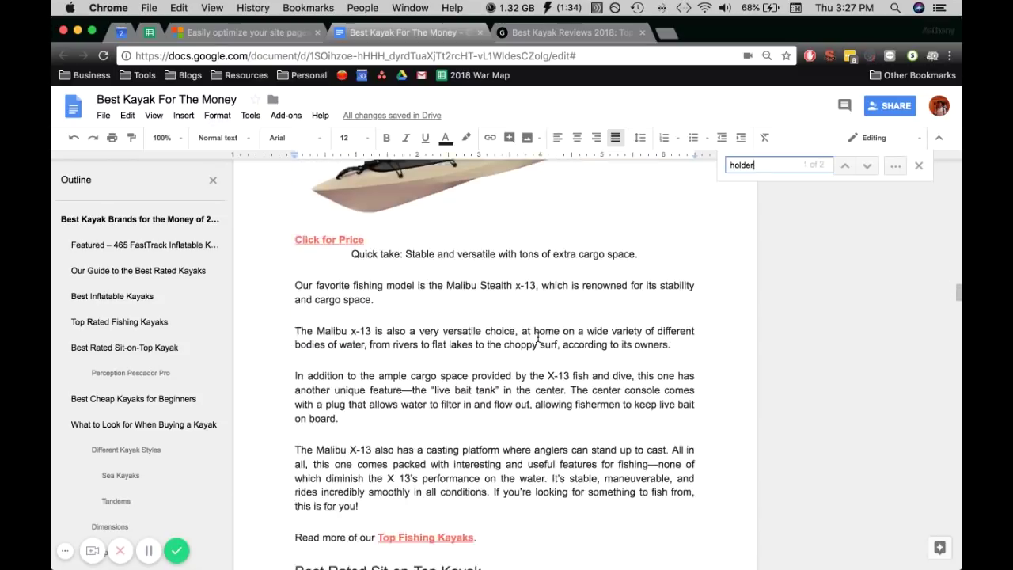
left_click(123, 325)
scroll(500, 444, "down", 8)
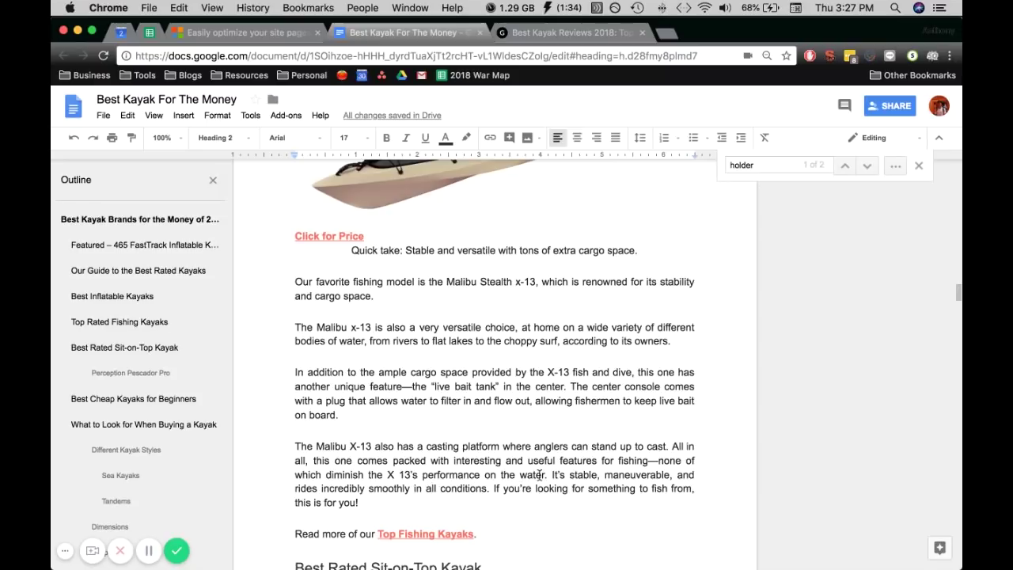
left_click(495, 489)
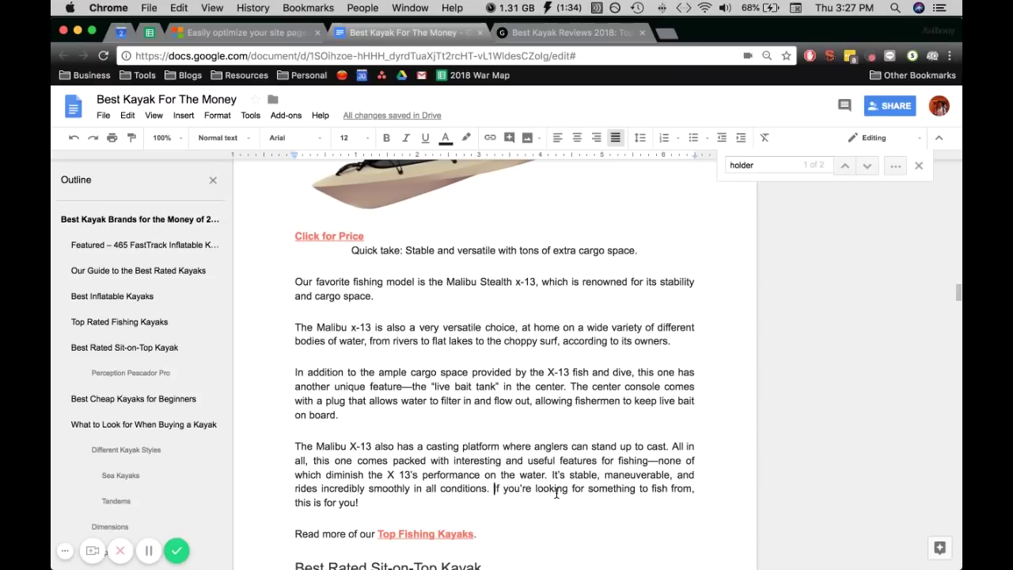
type("Additionally, it ")
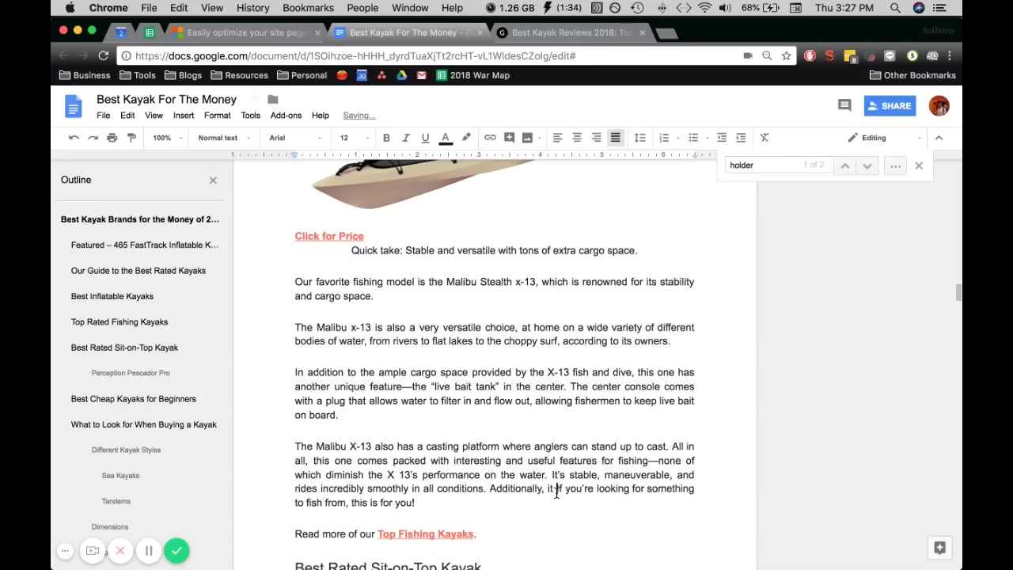
type("includes tw")
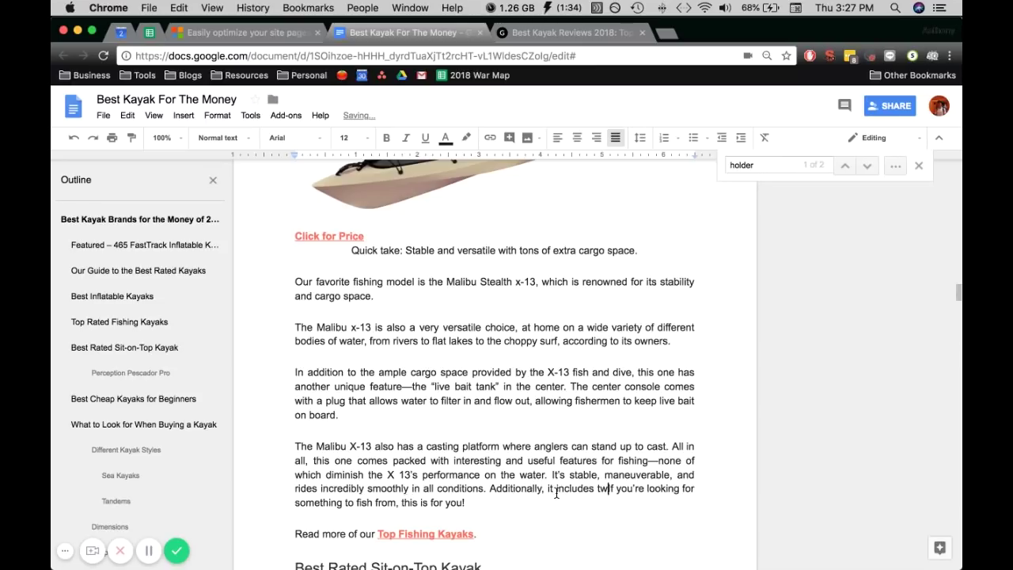
type("o fishing rod holders.")
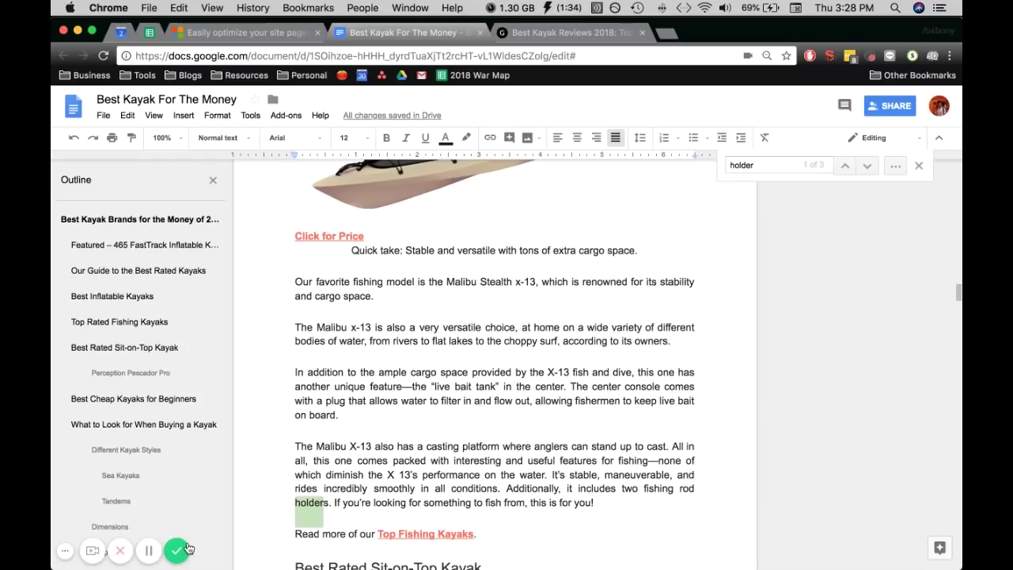
Step: Switch to WebSite Auditor, review the recommendations down the multi-word keyword list, and display the single-word keywords
key("ctrl+Up")
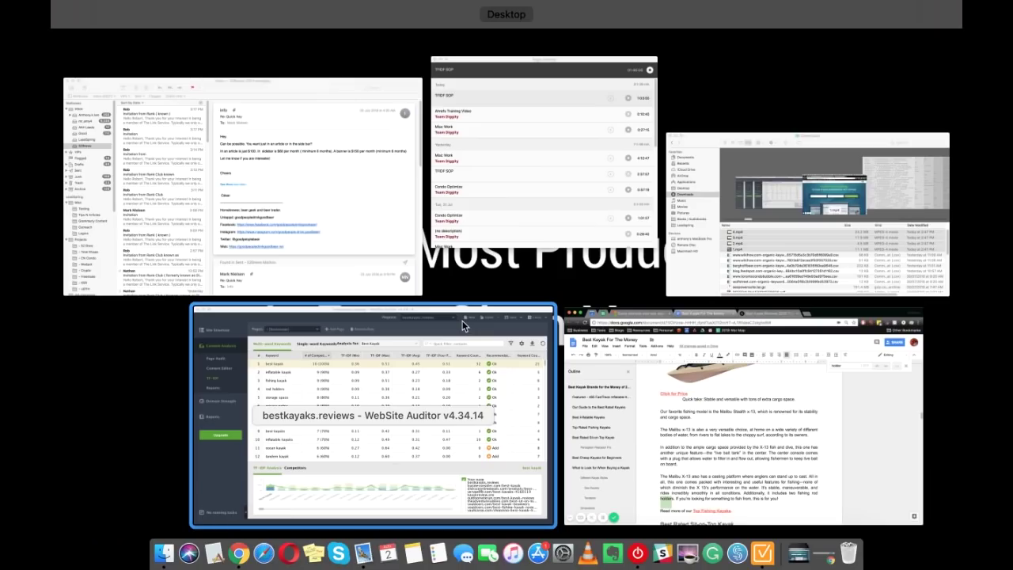
left_click(462, 321)
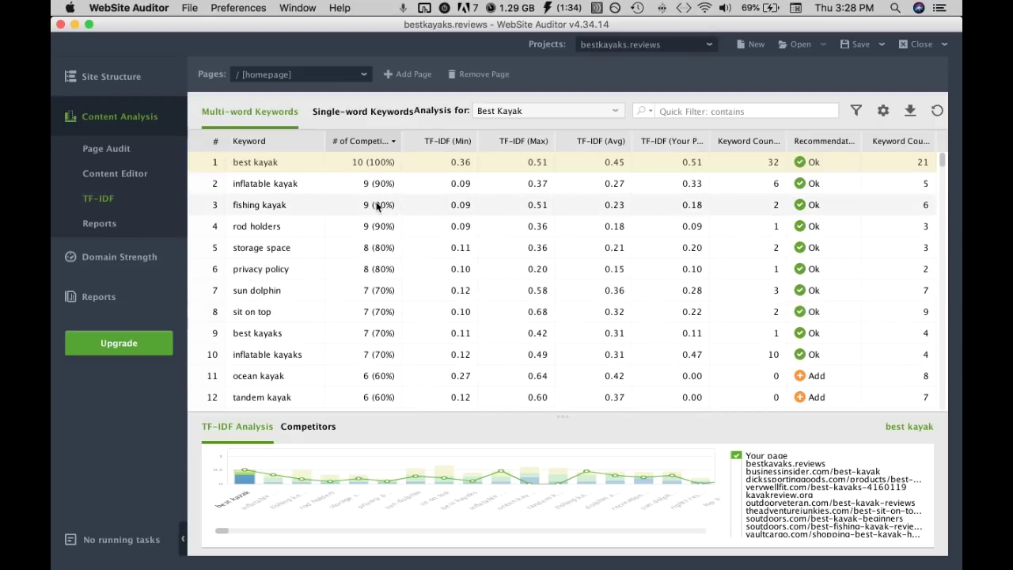
scroll(348, 269, "down", 1)
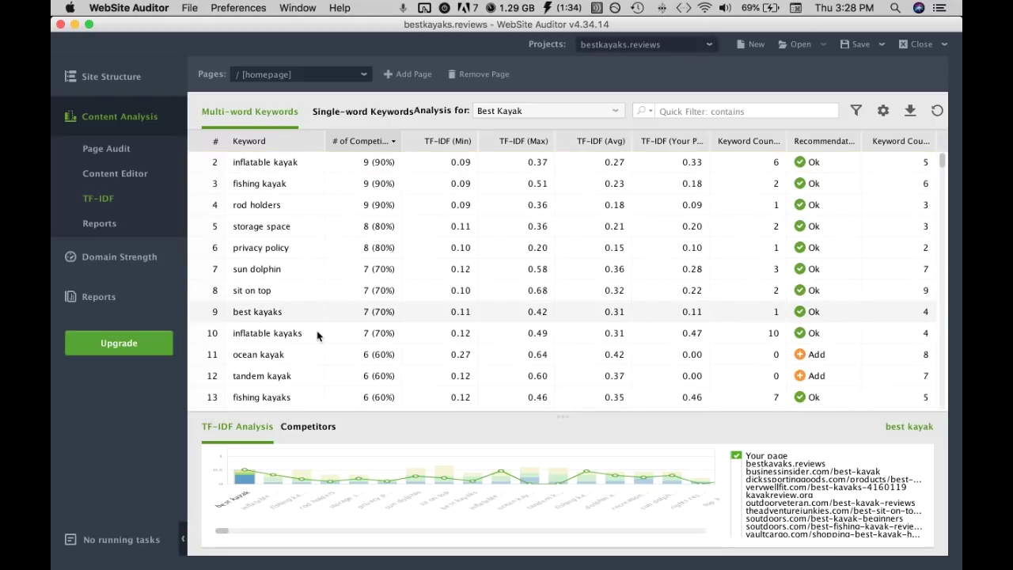
scroll(317, 337, "down", 5)
scroll(316, 336, "down", 5)
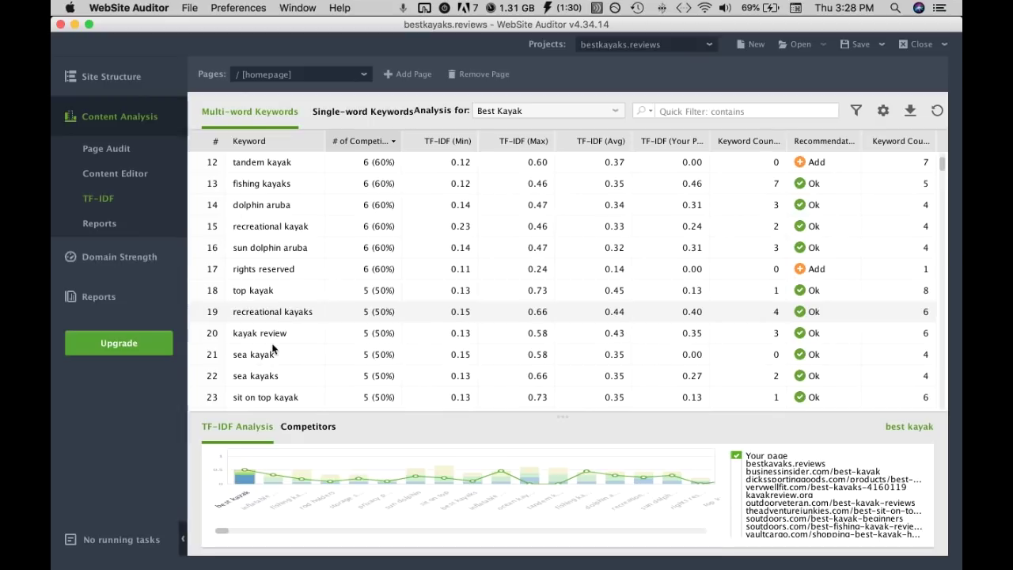
scroll(272, 349, "down", 10)
scroll(272, 349, "down", 17)
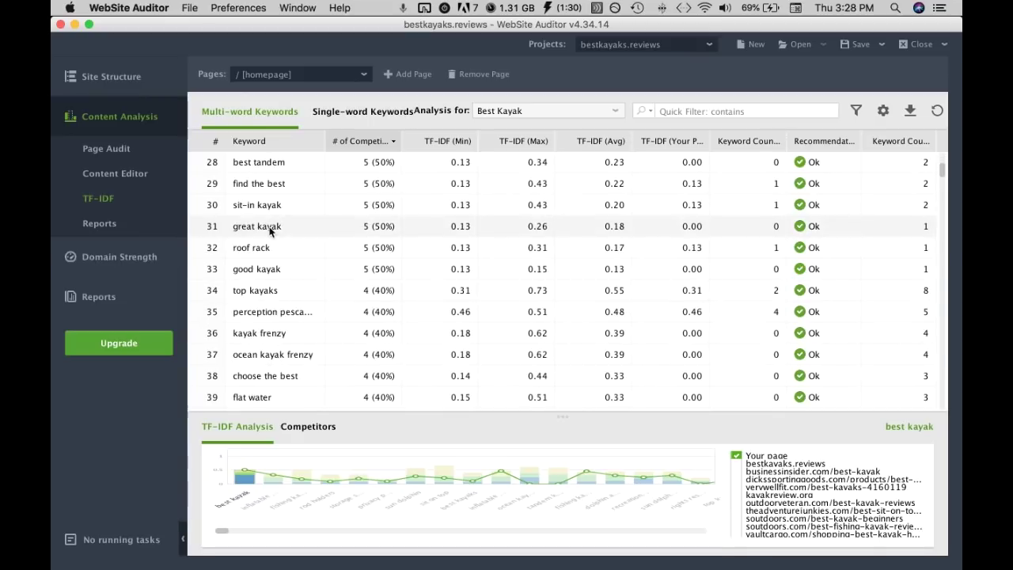
scroll(277, 295, "down", 4)
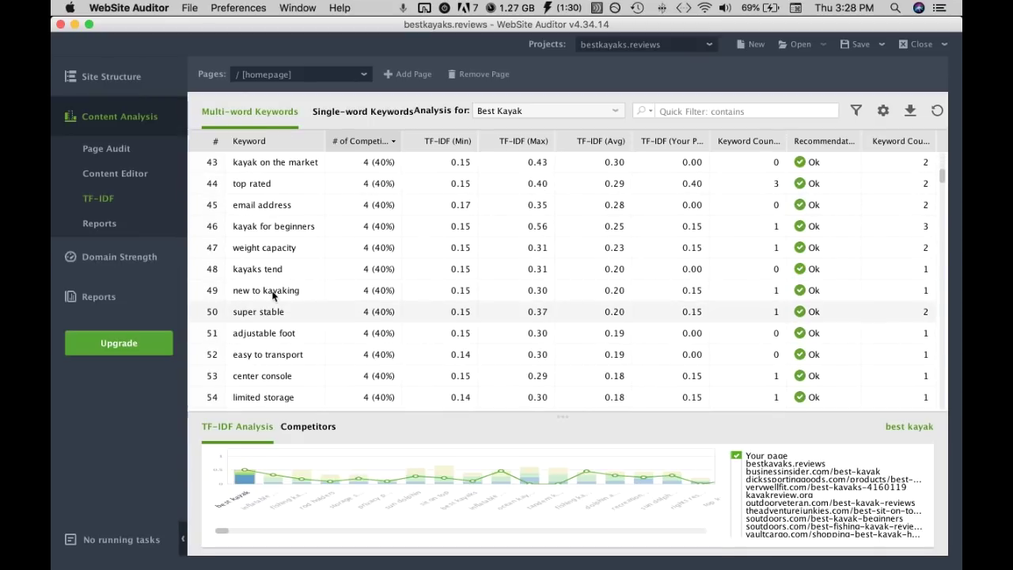
left_click(353, 112)
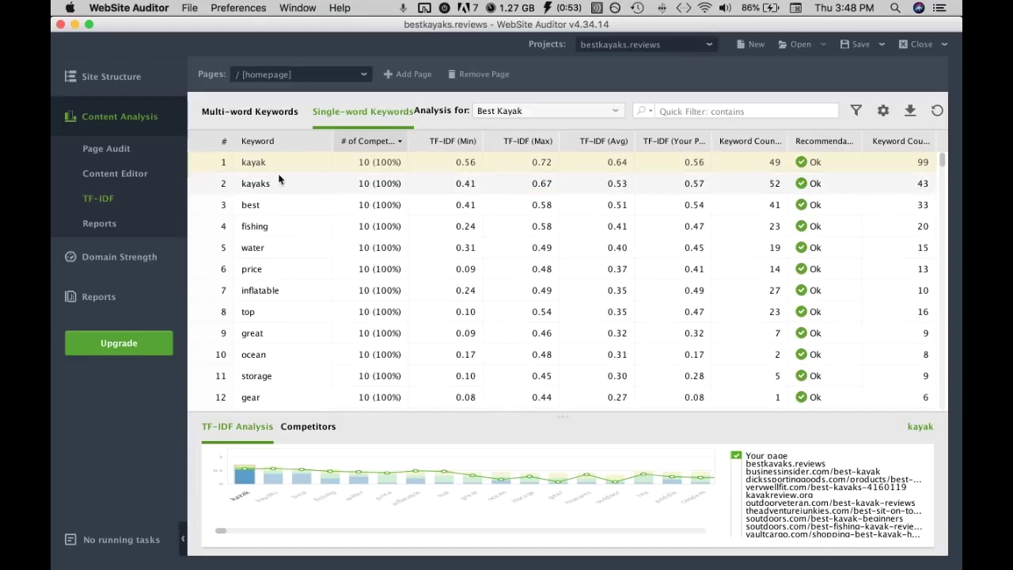
Step: Switch to the Best Kayak For The Money document in Chrome and search it for "kayaks"
key("ctrl+Up")
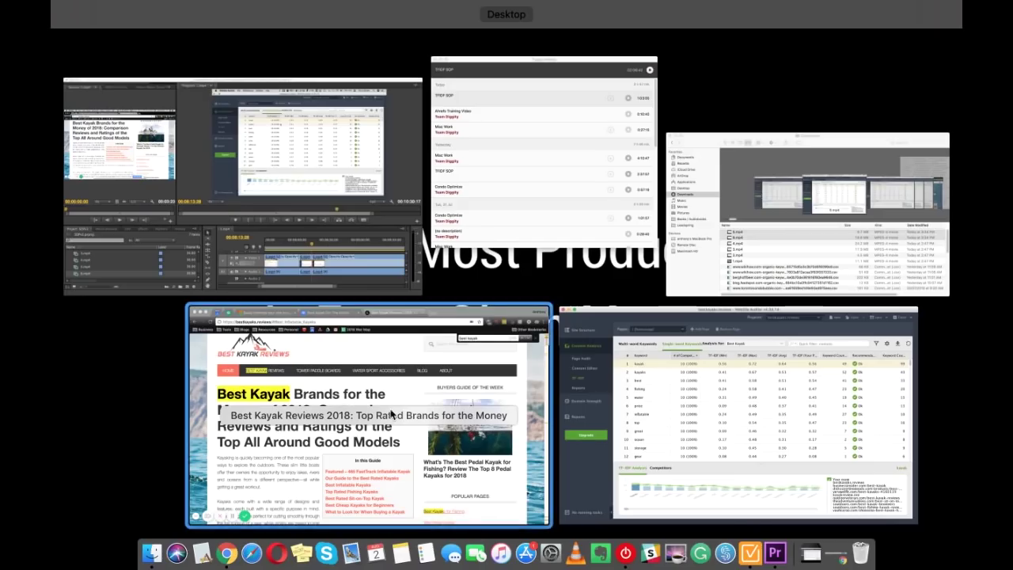
left_click(369, 418)
left_click(403, 33)
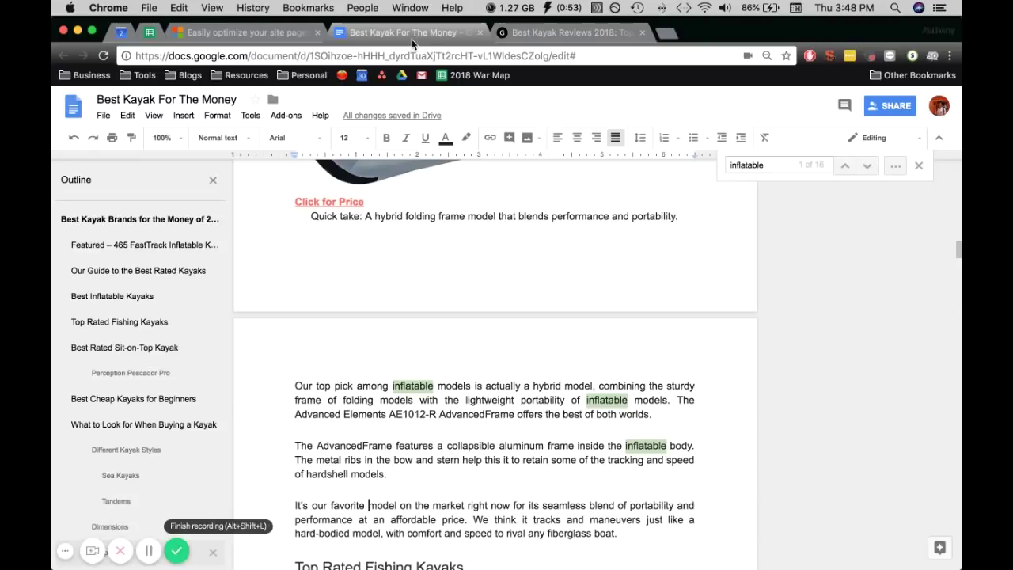
key("ctrl+f")
type("kayaks")
scroll(567, 452, "down", 5)
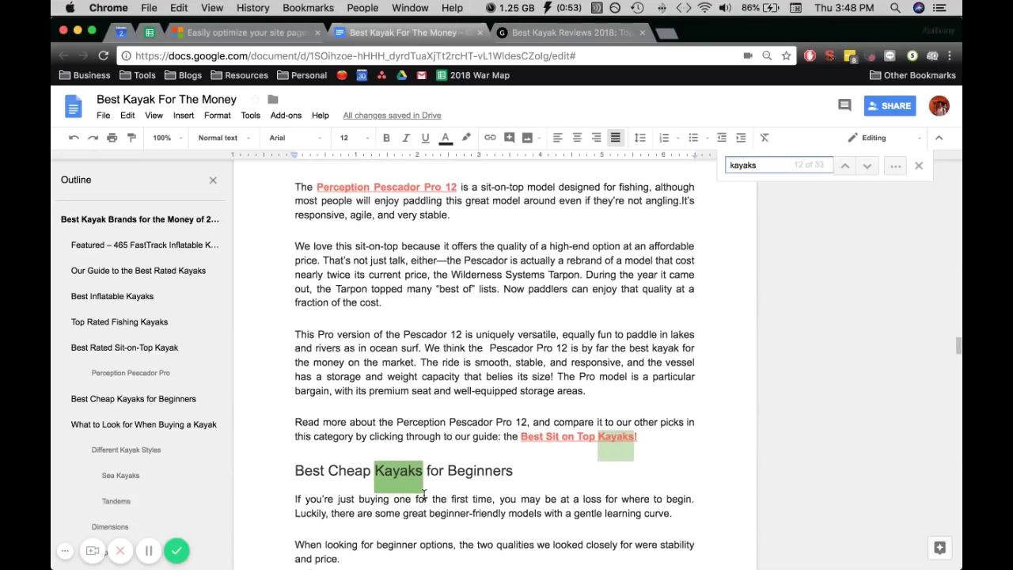
Step: Change "kayaks" to "kayak" in the beginners' durability sentence and "among kayaks" to "among other kayak models" in the Aruba 10 review
left_click(645, 423)
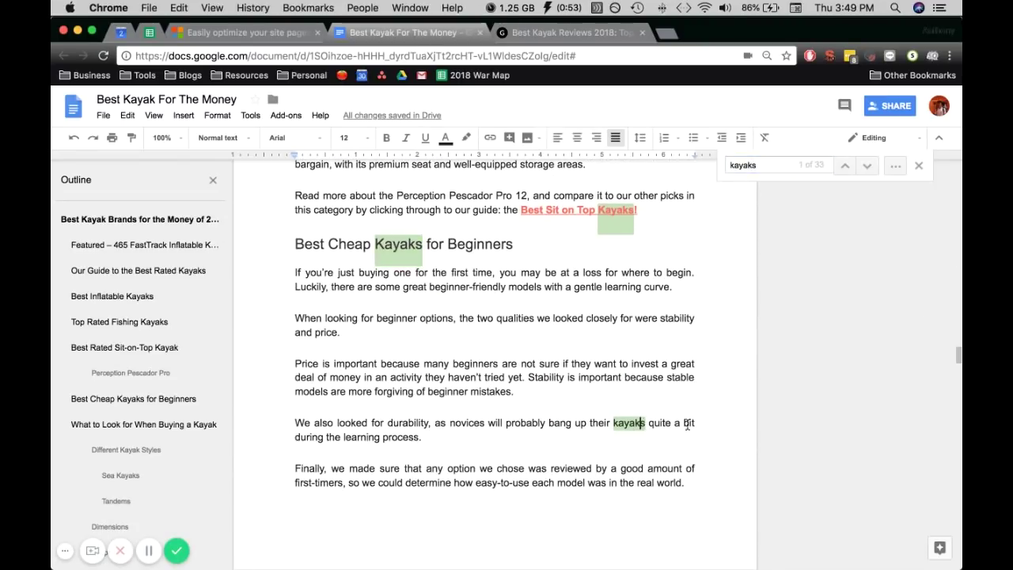
key("BackSpace")
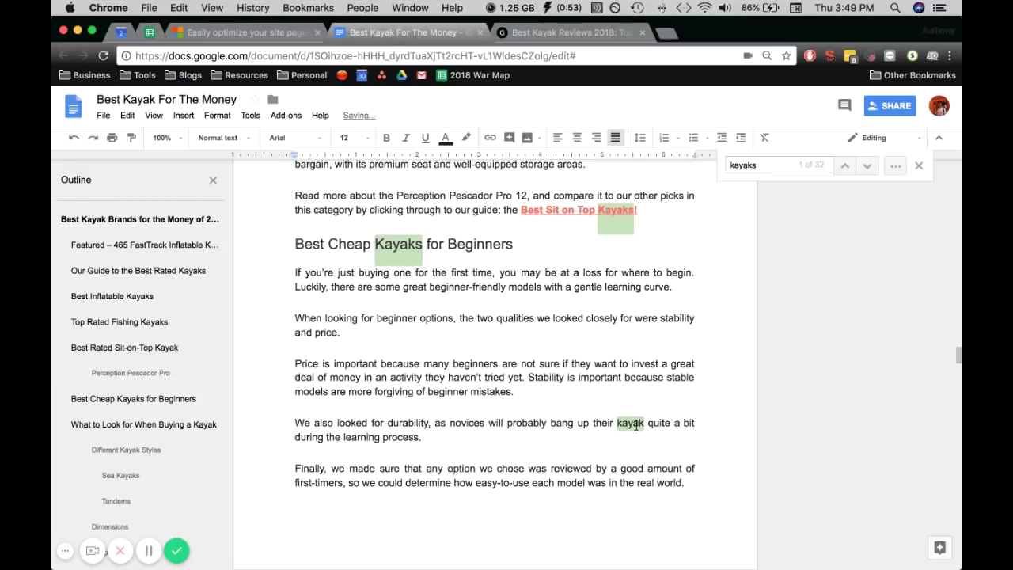
scroll(635, 425, "down", 10)
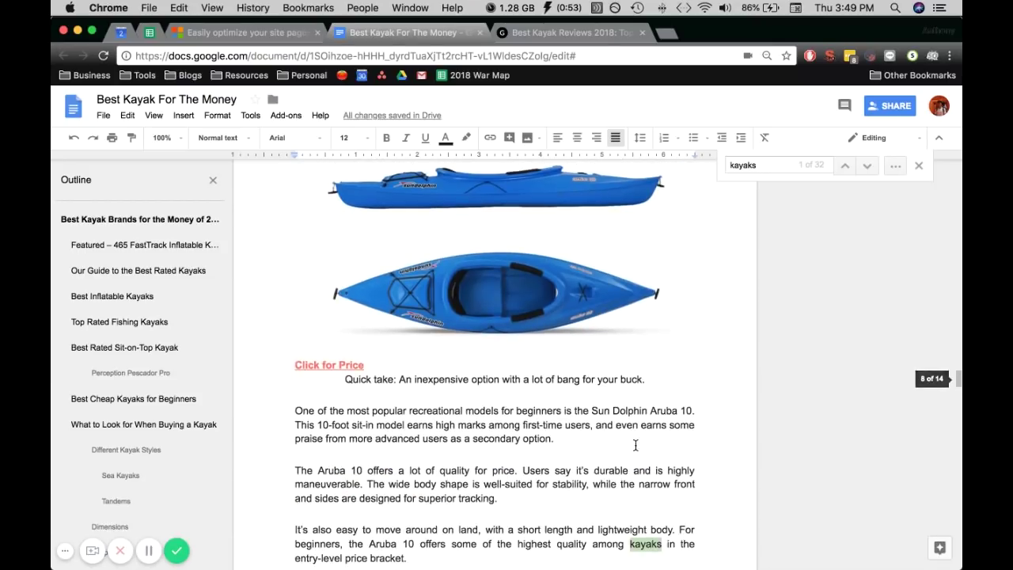
scroll(636, 445, "down", 2)
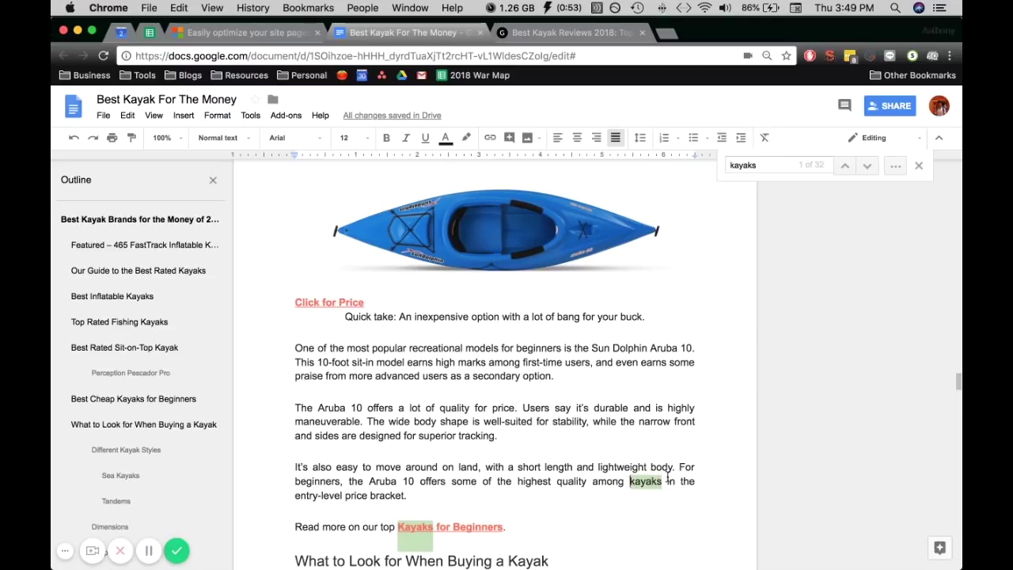
type("other")
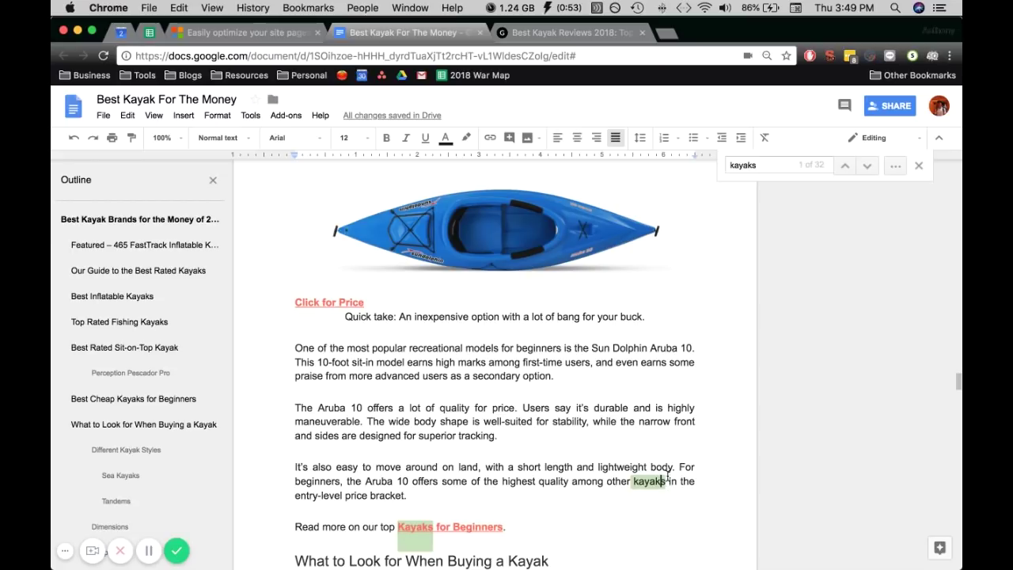
key("BackSpace")
type("models")
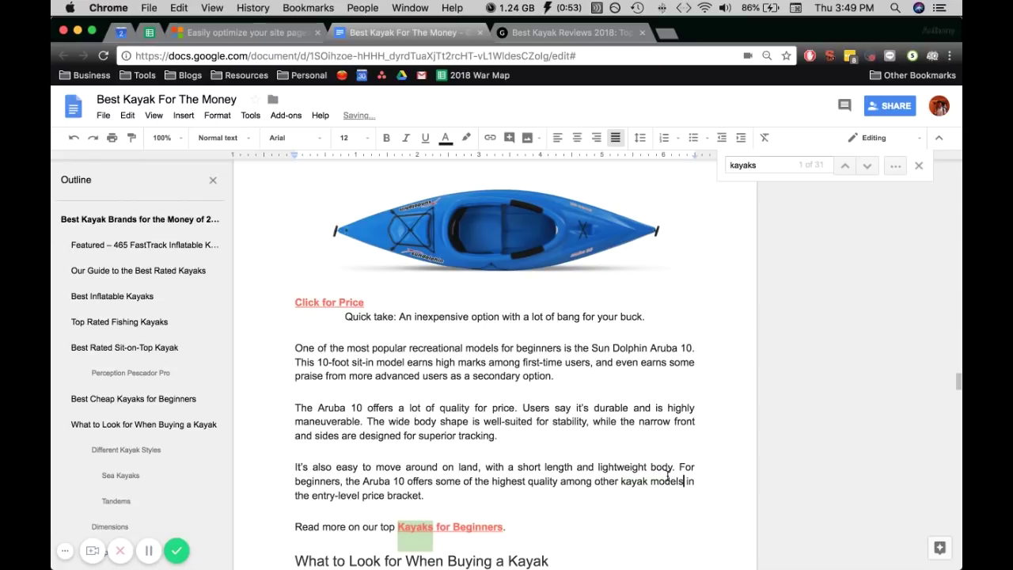
Step: Replace "Touring kayaks" with "Touring kayak models" in the Dimensions paragraph about longer vessels and tracking
scroll(639, 481, "down", 5)
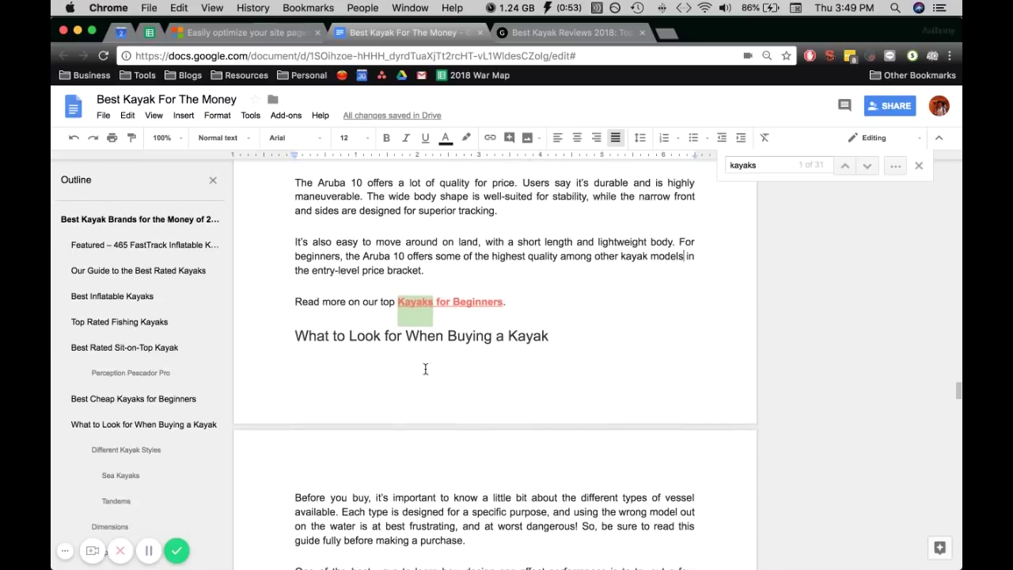
scroll(436, 324, "down", 10)
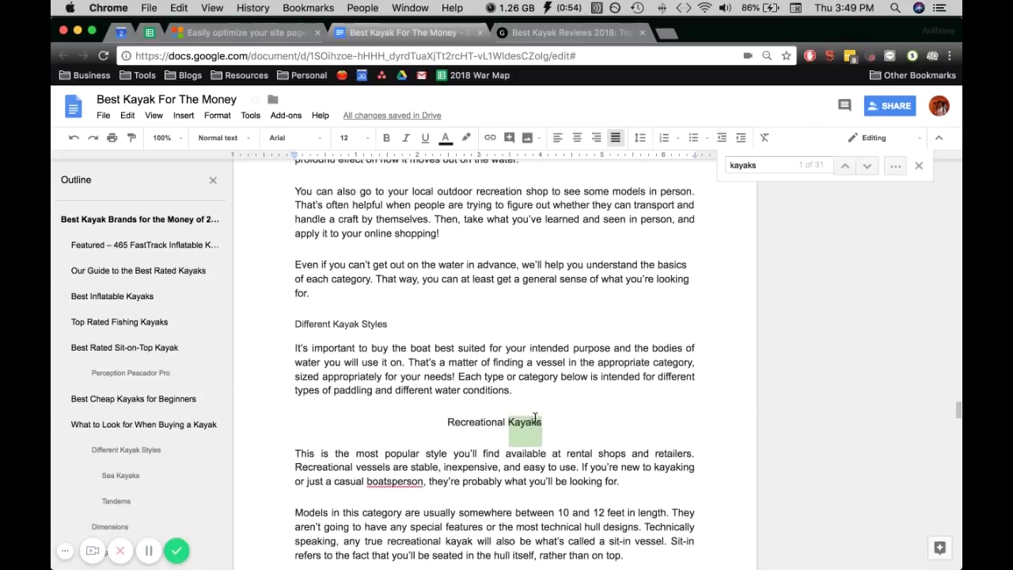
scroll(634, 429, "down", 8)
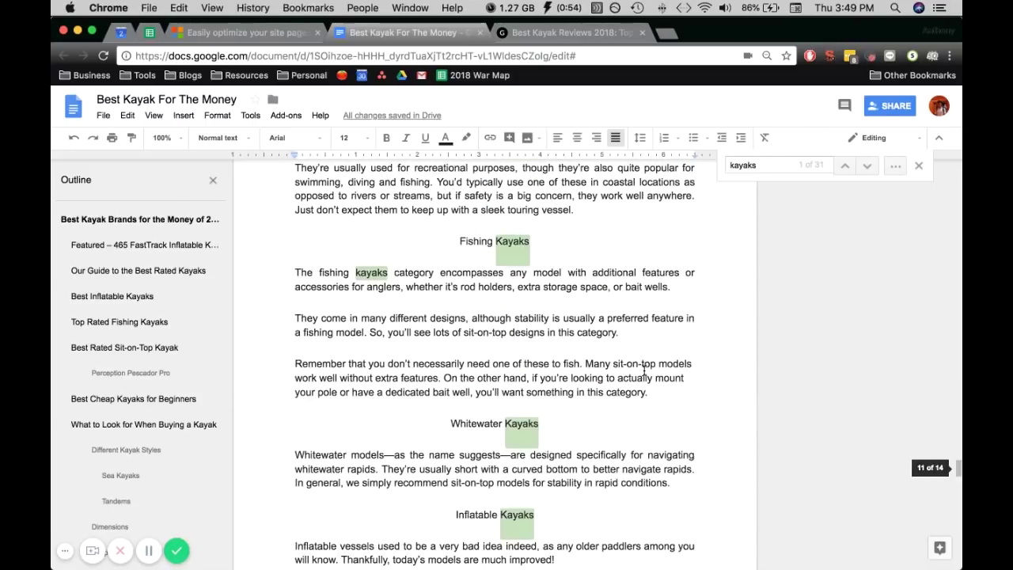
scroll(445, 321, "down", 4)
scroll(532, 391, "down", 8)
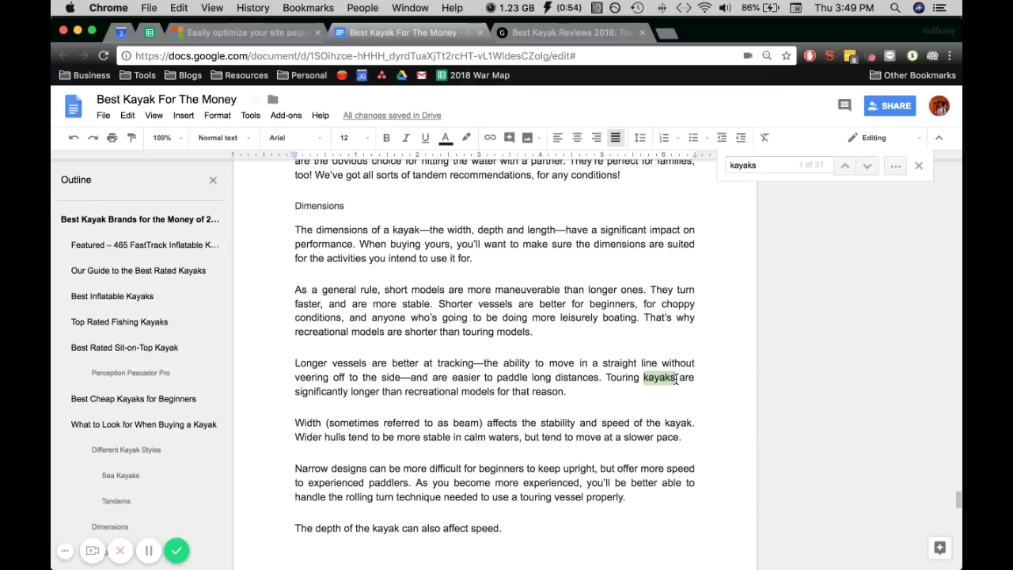
key("BackSpace")
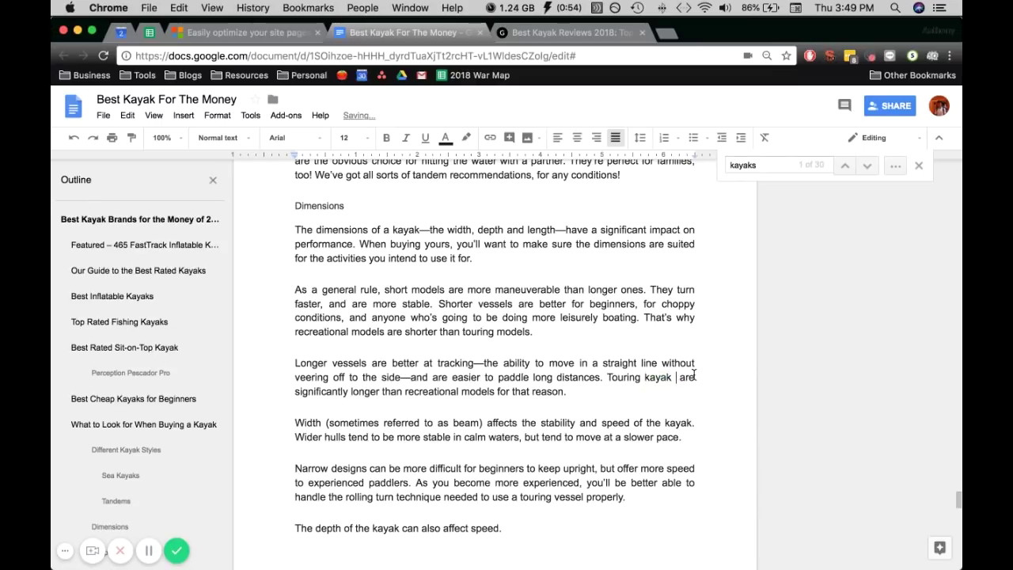
type("models")
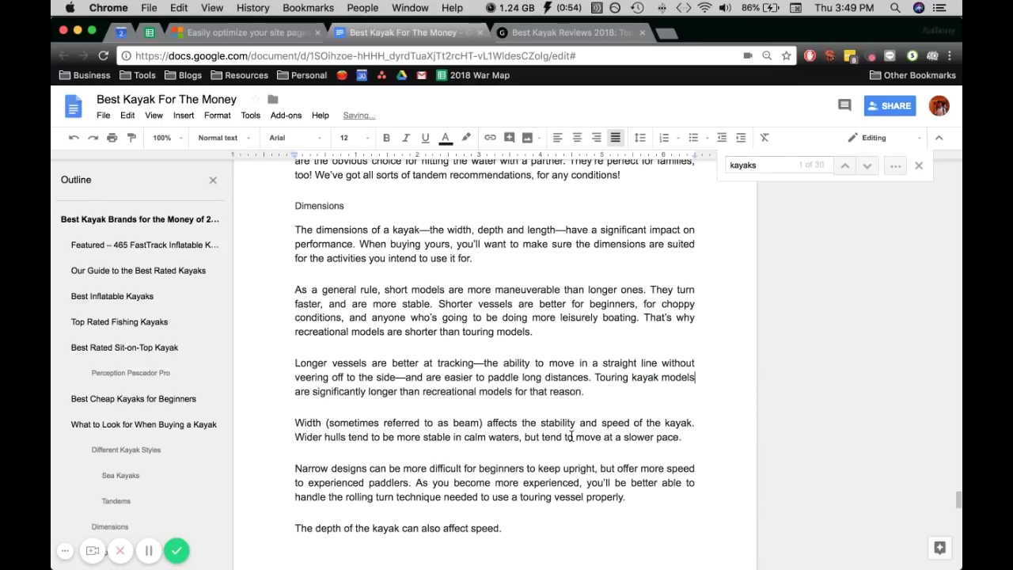
Step: Review the remaining occurrences of "kayaks" in the Shape section and below
scroll(570, 436, "down", 10)
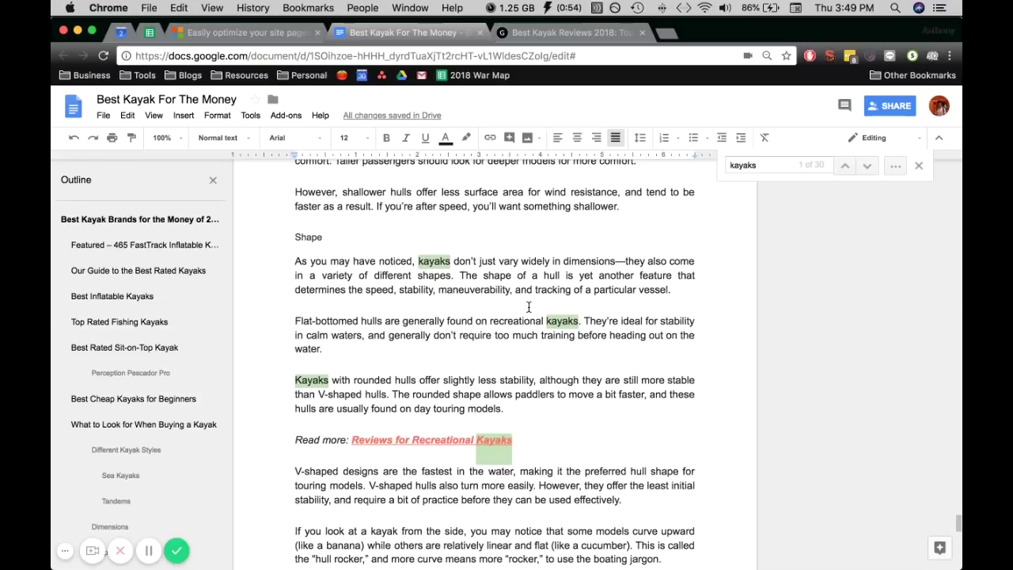
scroll(443, 411, "down", 2)
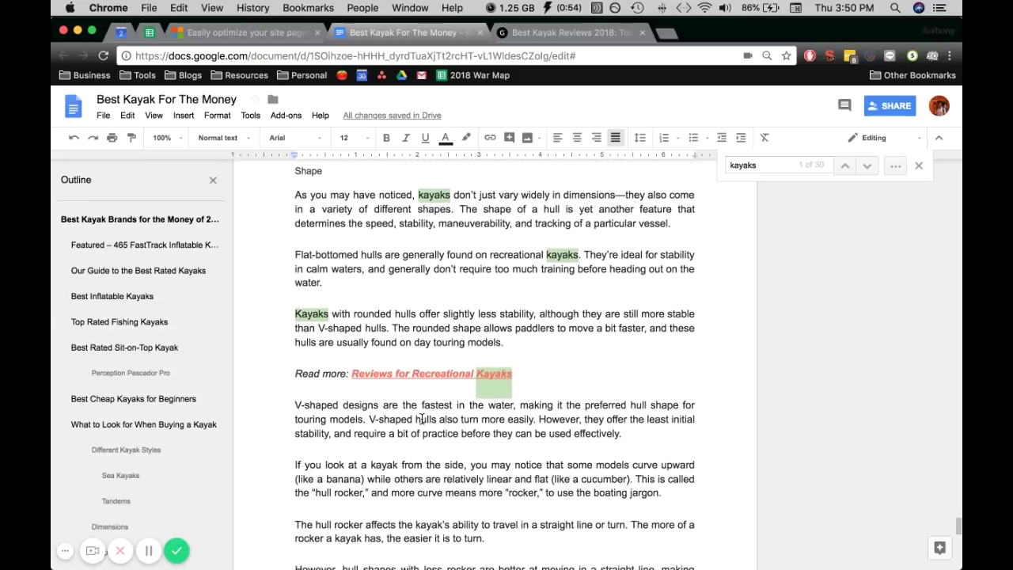
scroll(463, 431, "down", 5)
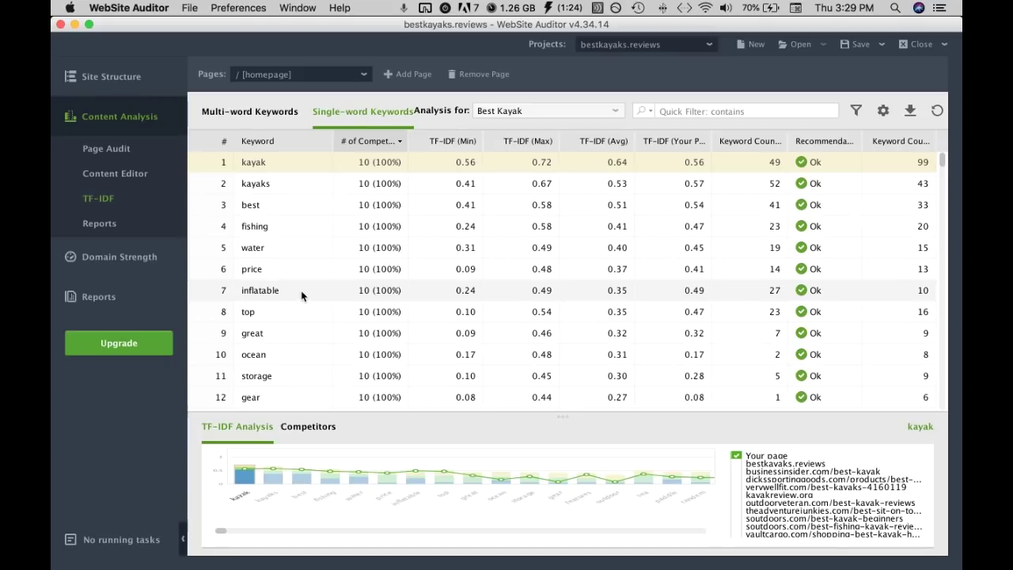
Step: Switch from WebSite Auditor to the Best Kayak For The Money document in Chrome and search it for "inflatable"
key("super+Tab")
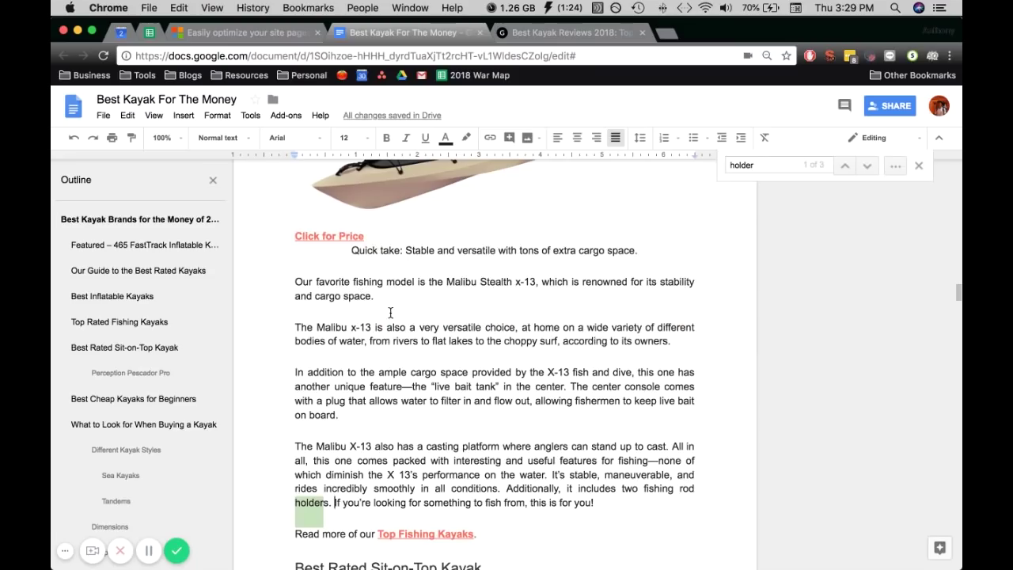
key("super+f")
type("inflatable")
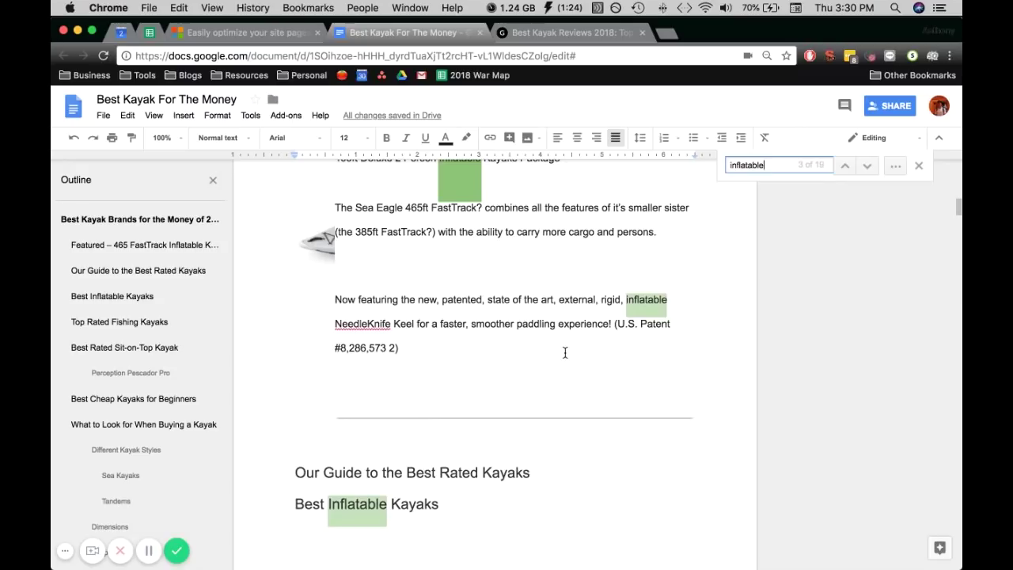
Step: Delete "inflatable" from "many of today's inflatable models" and from "our top inflatable picks" in the Best Inflatable Kayaks section
scroll(631, 337, "up", 3)
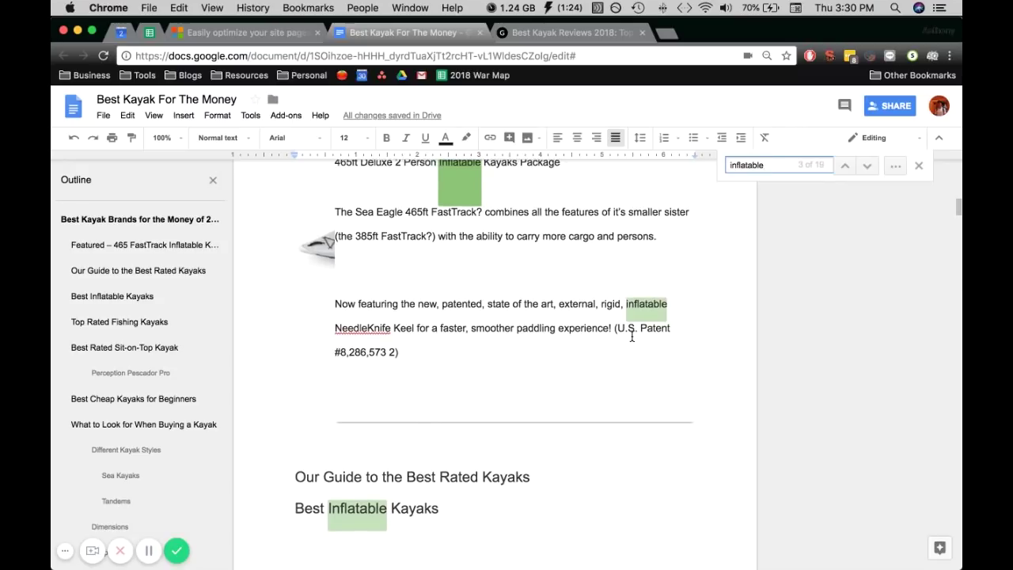
scroll(575, 306, "down", 5)
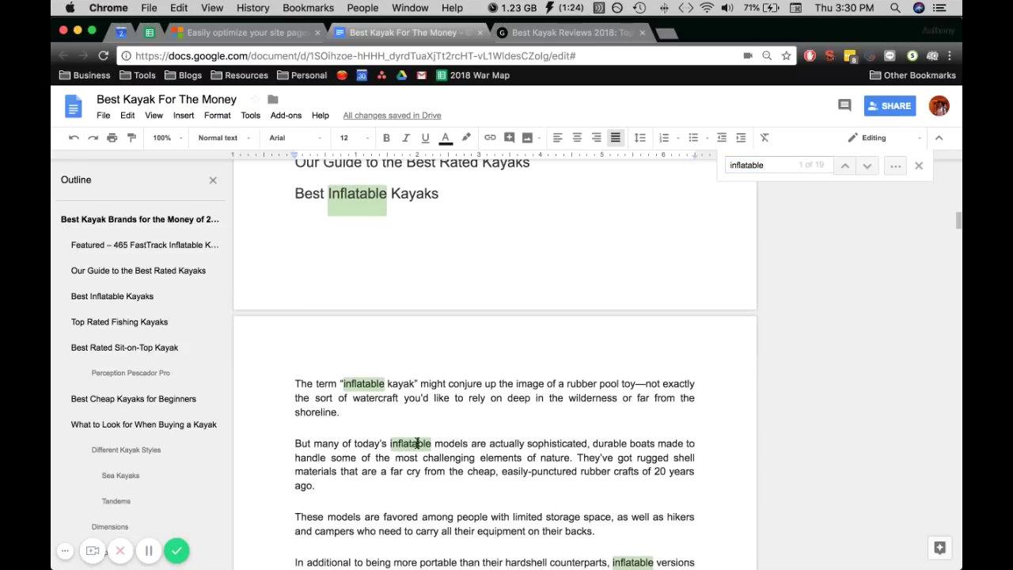
double_click(416, 444)
key("BackSpace")
scroll(418, 448, "down", 3)
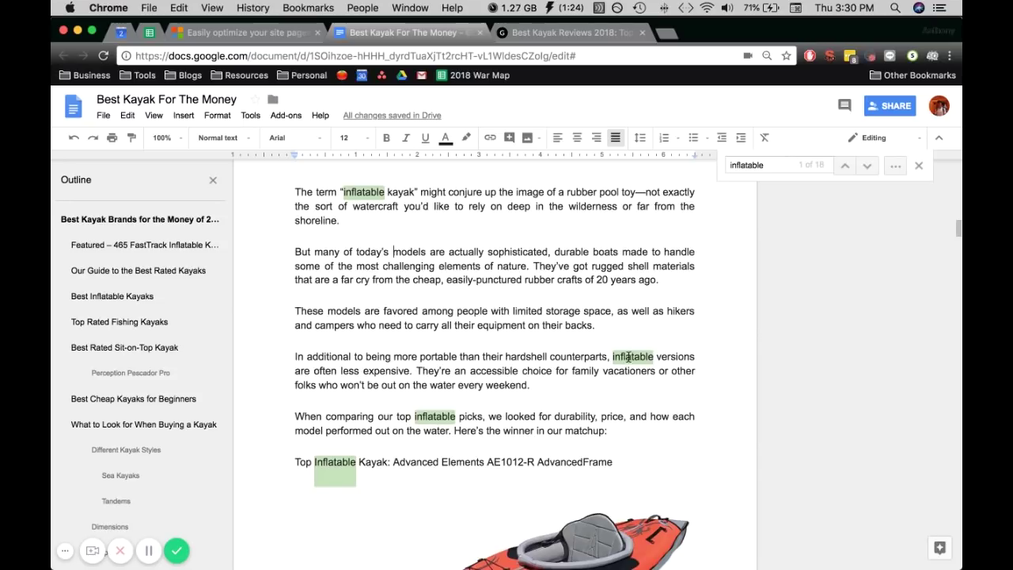
scroll(460, 407, "down", 1)
double_click(440, 410)
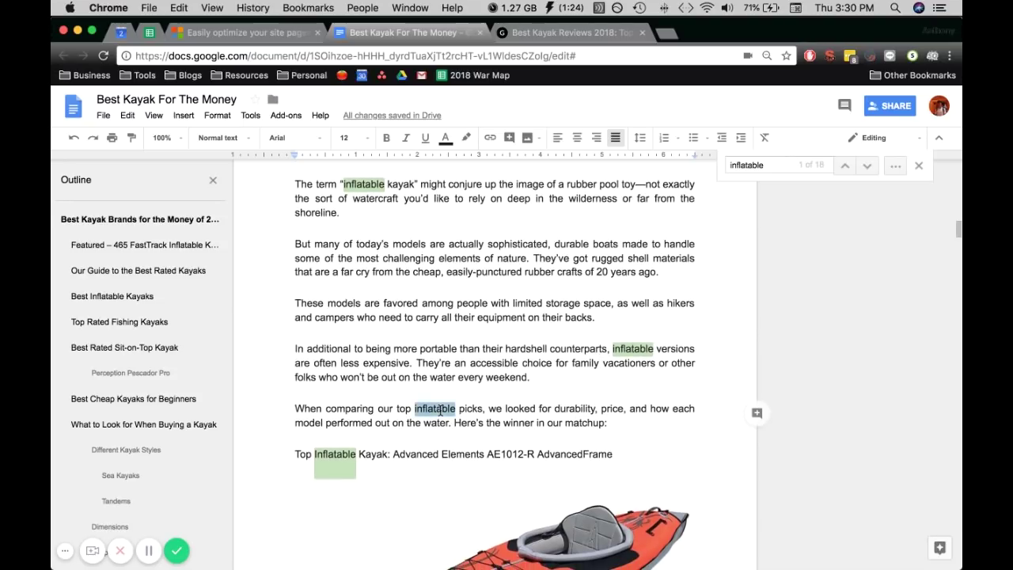
key("BackSpace")
Step: Delete "inflatable" from "It's our favorite inflatable model on the market" in the AdvancedFrame review
scroll(467, 435, "down", 5)
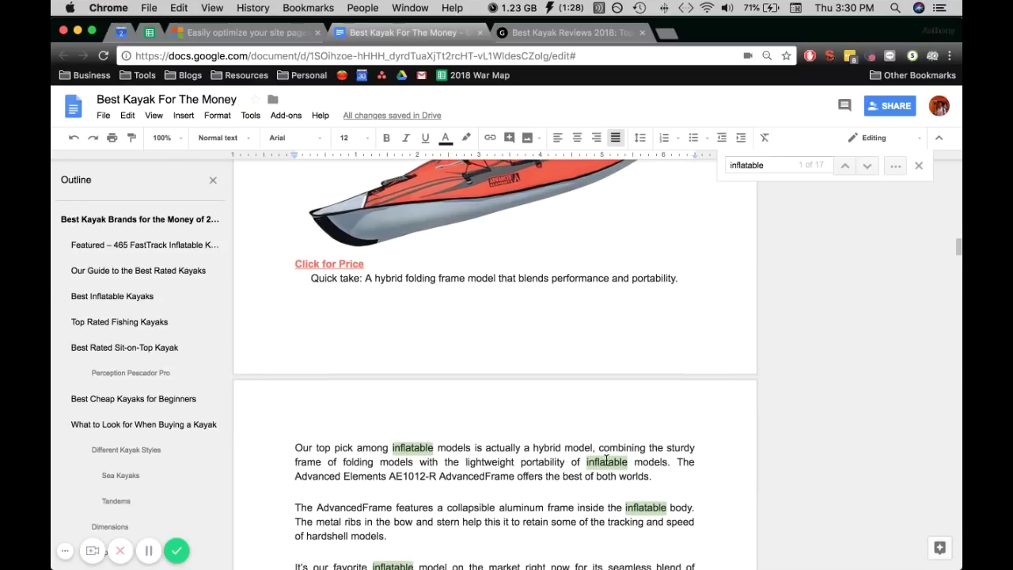
scroll(421, 470, "down", 1)
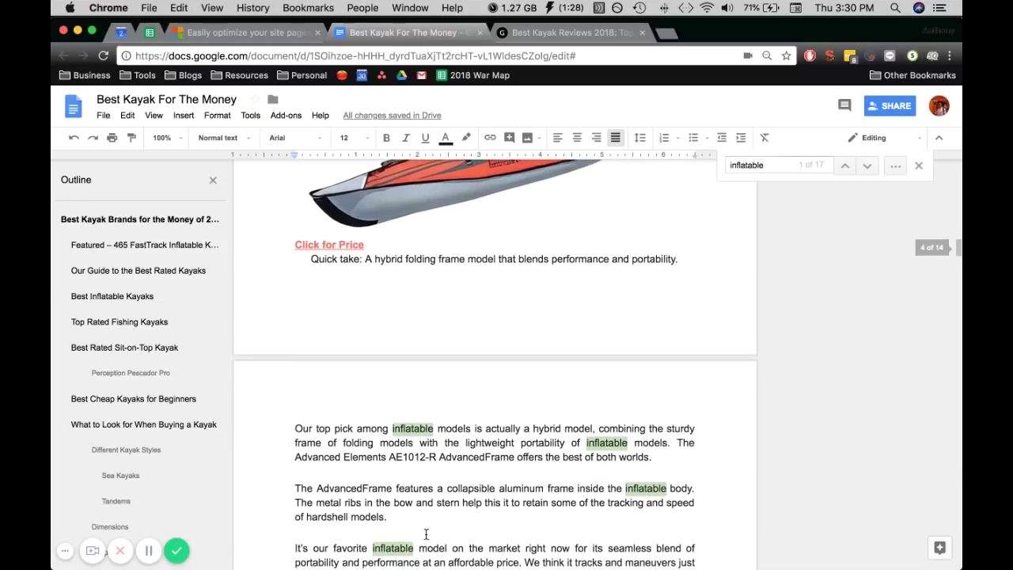
double_click(394, 504)
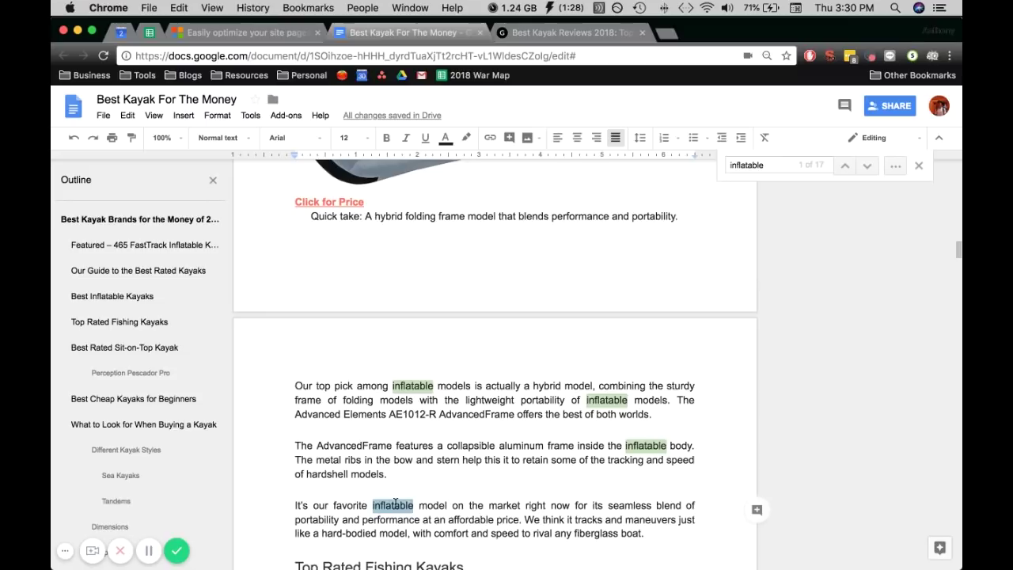
key("BackSpace")
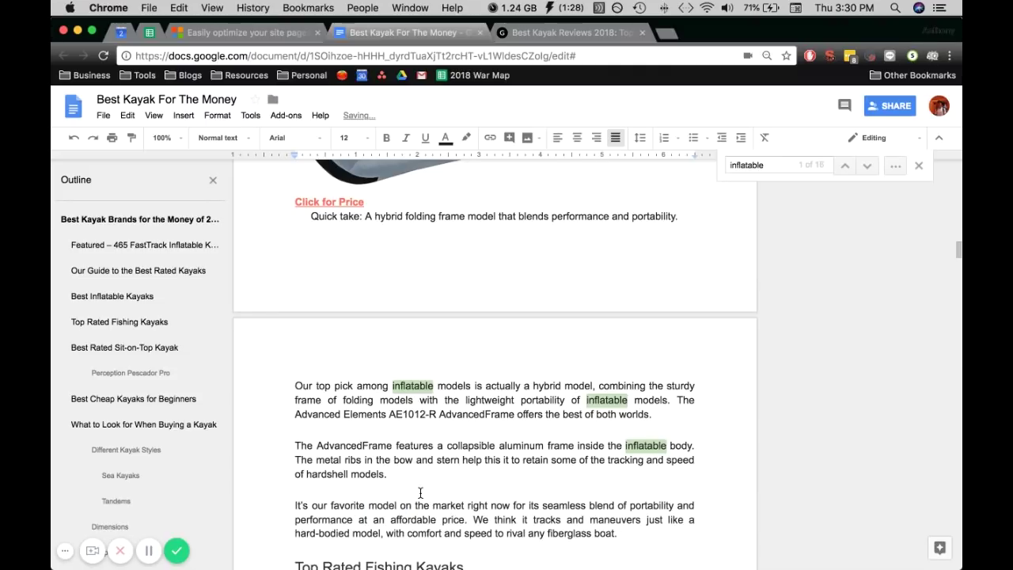
Step: Switch to WebSite Auditor and review the recommendations down the single-word keyword list
key("ctrl+Up")
left_click(372, 416)
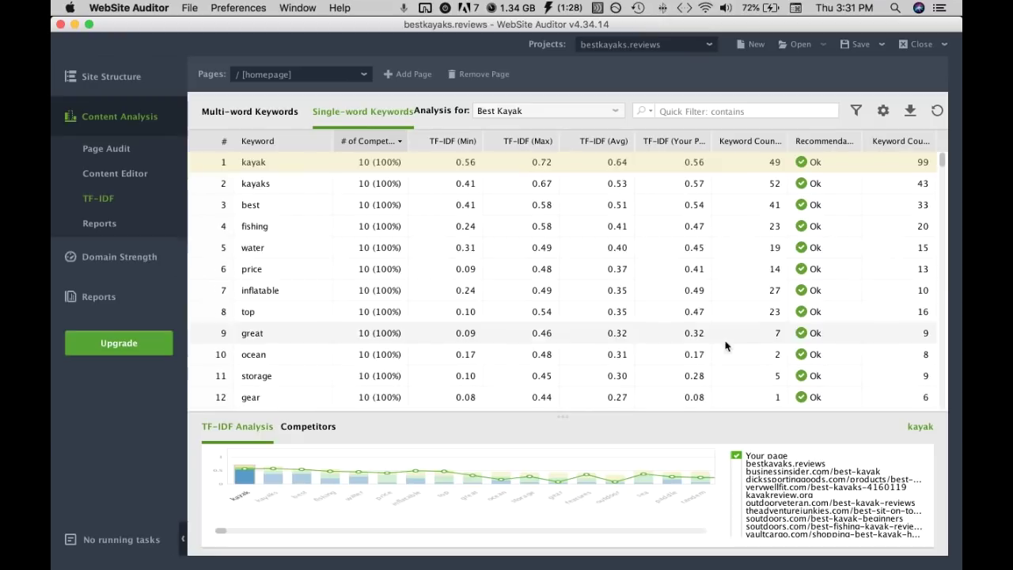
scroll(683, 325, "down", 2)
scroll(720, 352, "down", 2)
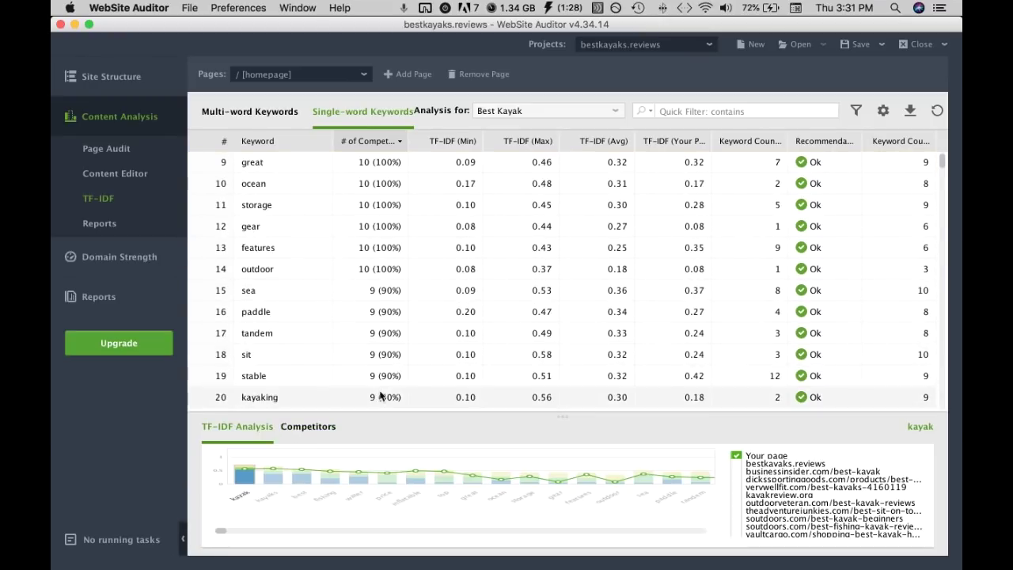
scroll(384, 350, "down", 6)
scroll(390, 396, "down", 15)
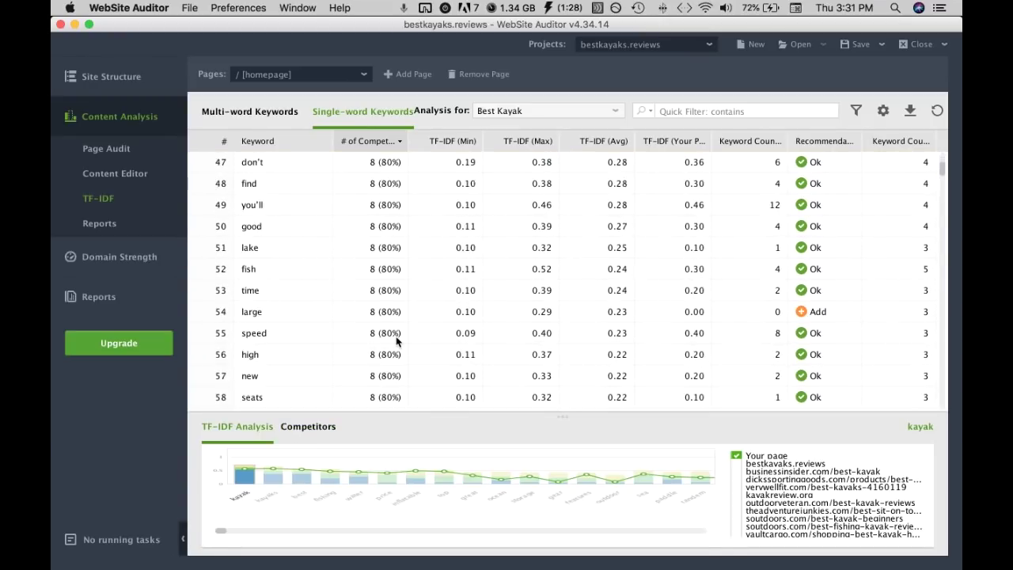